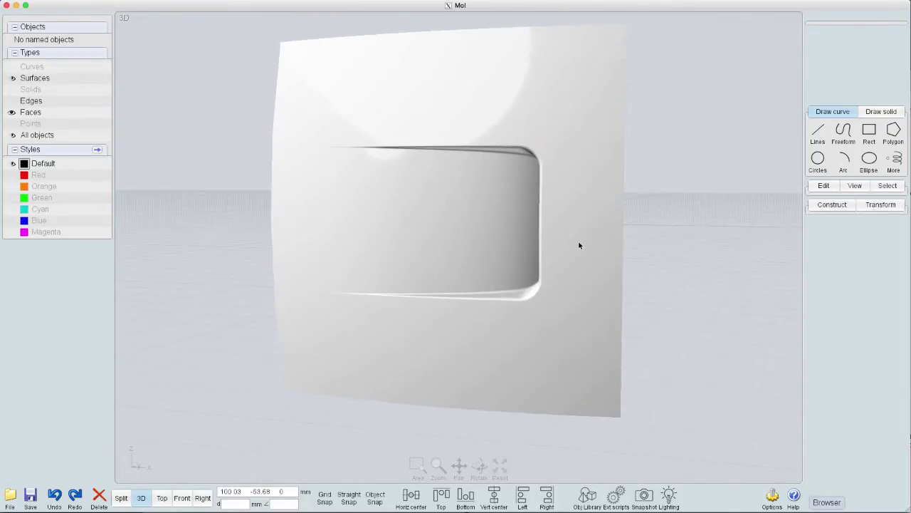
scroll(582, 239, down, 3)
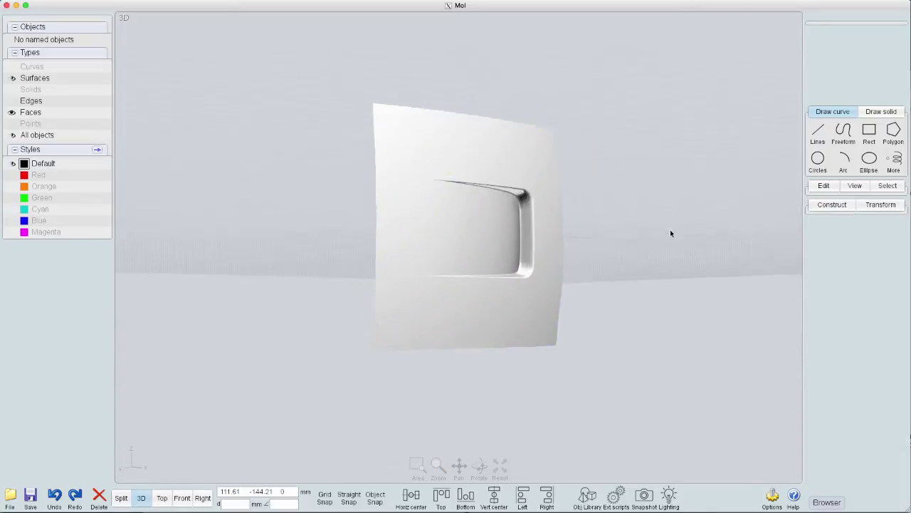
click(583, 243)
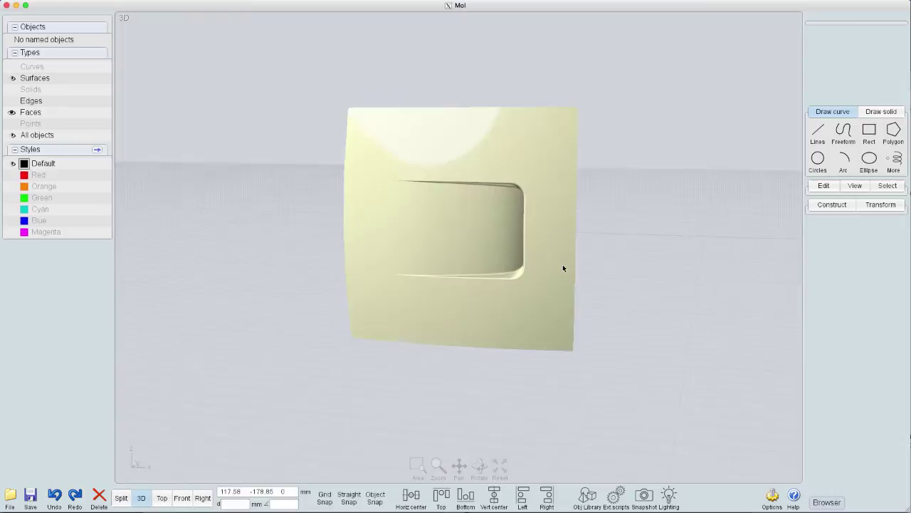
scroll(563, 269, up, 2)
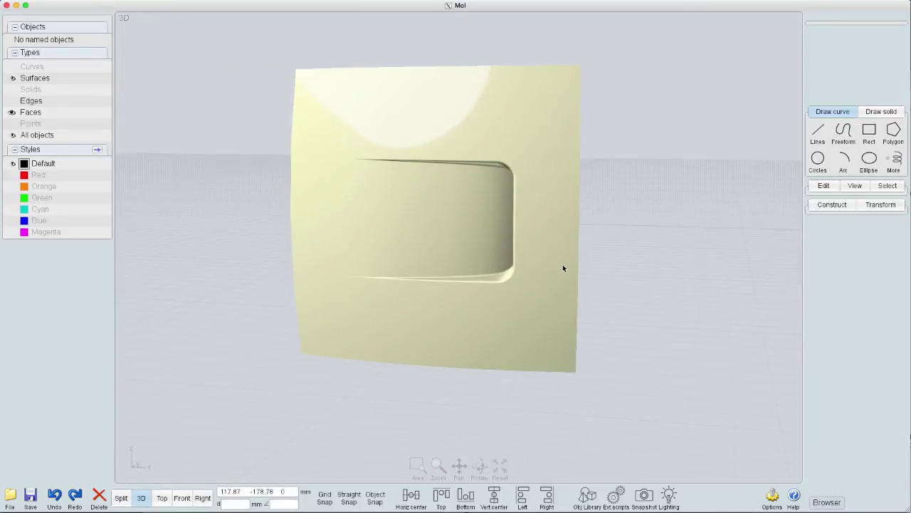
key(Escape)
- Start a new empty file and discard the changes to the current model
click(10, 498)
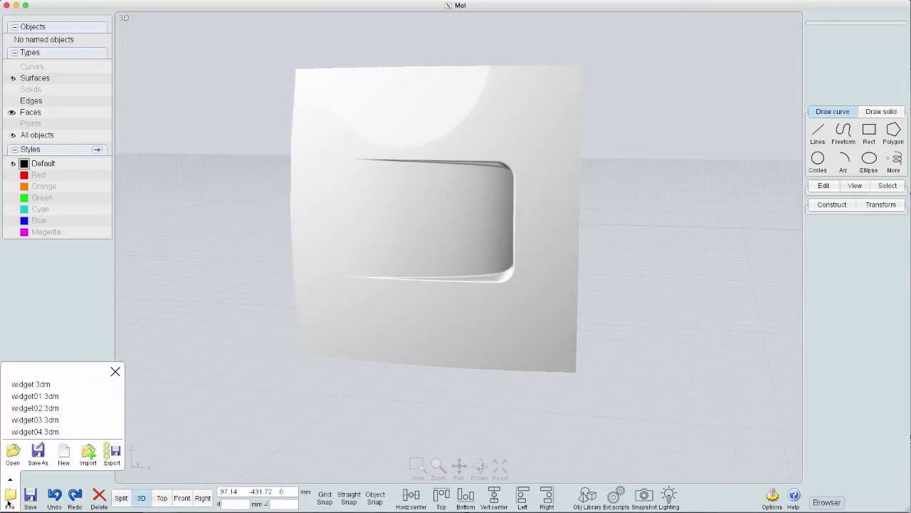
click(64, 451)
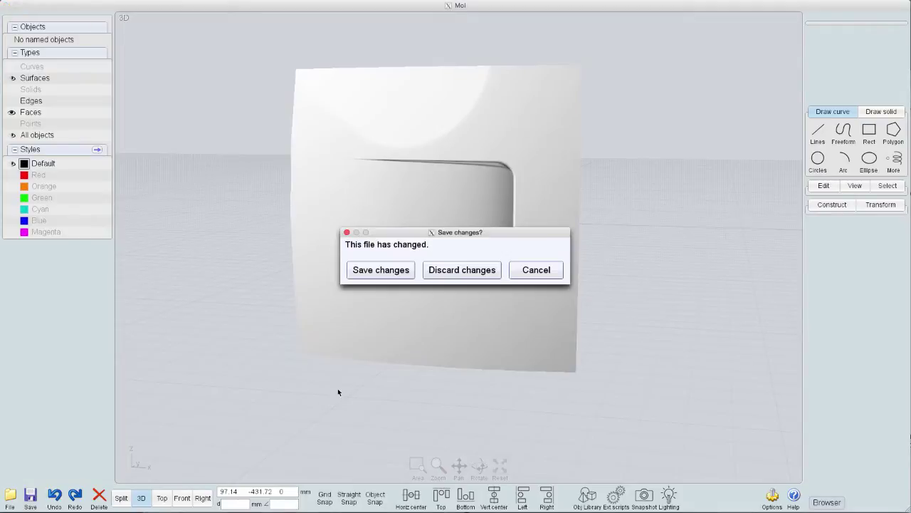
click(464, 270)
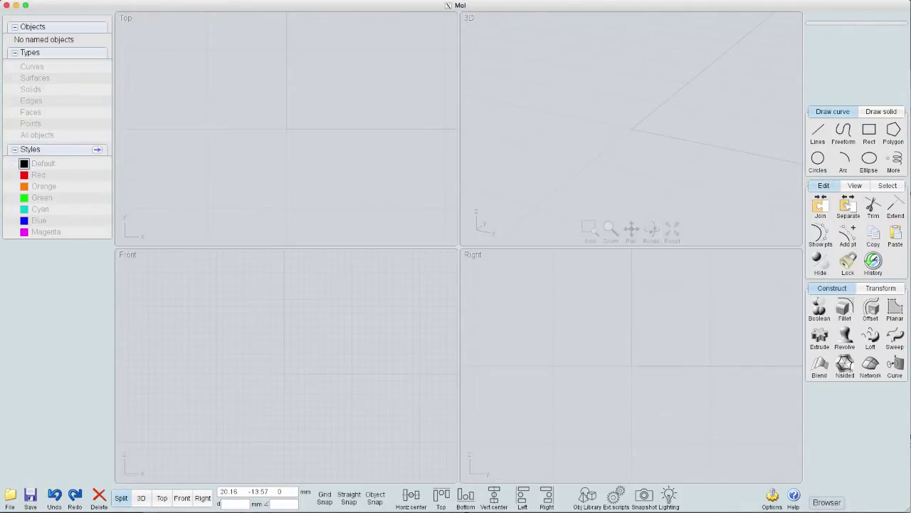
- With grid snap on, draw a symmetric 200 mm wide control-point arch on the Front plane, its middle control point 30 mm above the origin
click(844, 130)
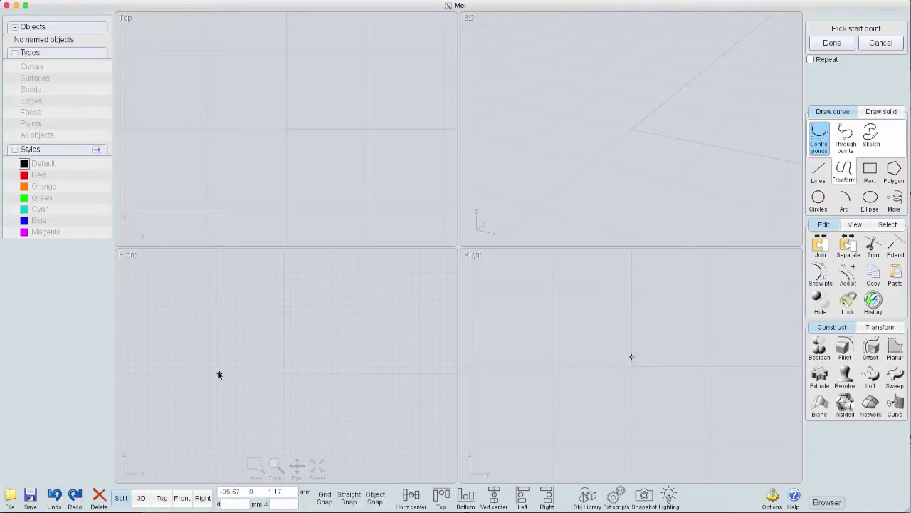
click(325, 498)
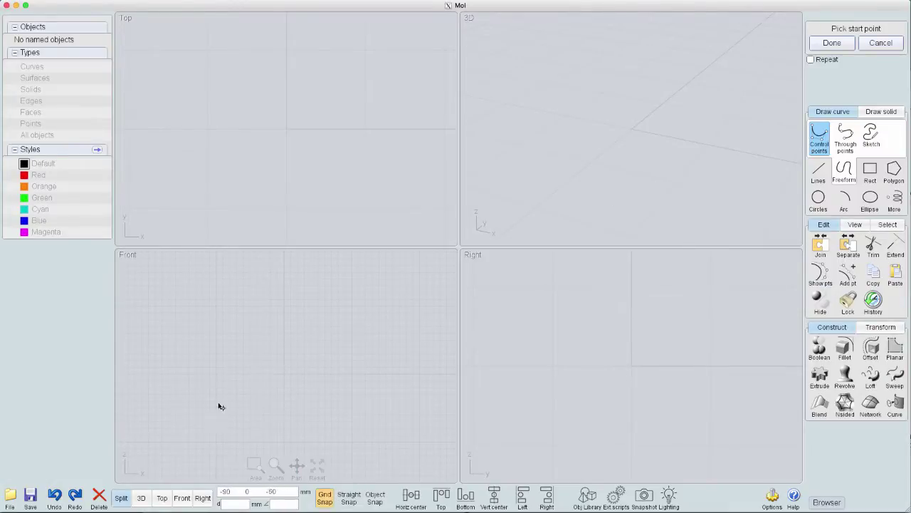
click(216, 373)
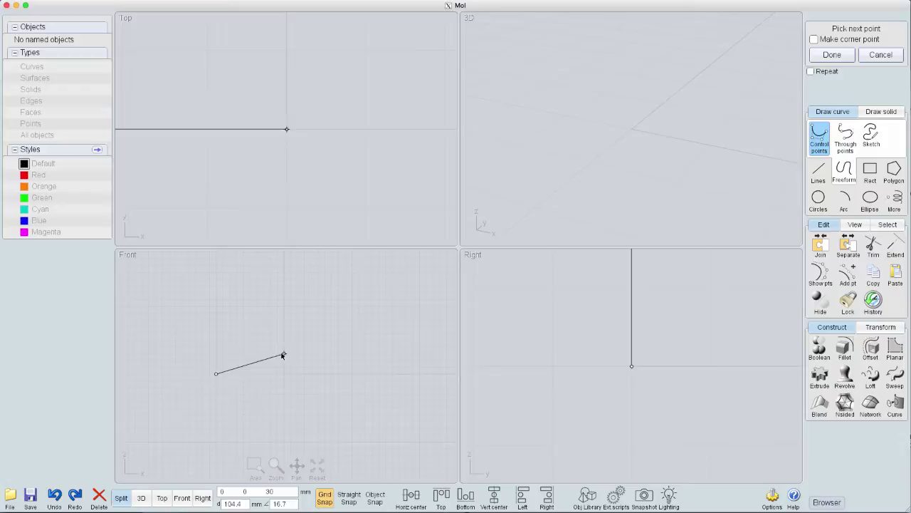
click(284, 354)
click(352, 374)
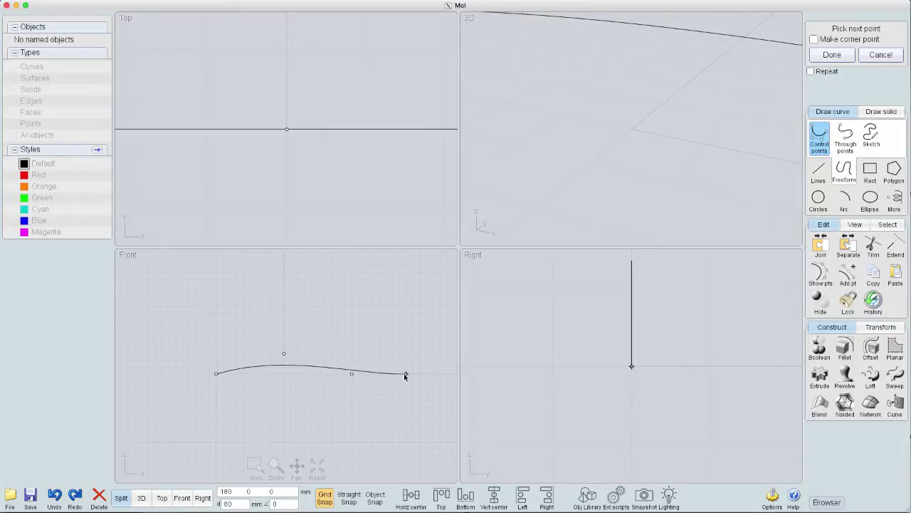
right_click(402, 377)
- Make a copy of the arched curve rotated 90 degrees in the Top view so the two curves cross at their crowns
click(321, 366)
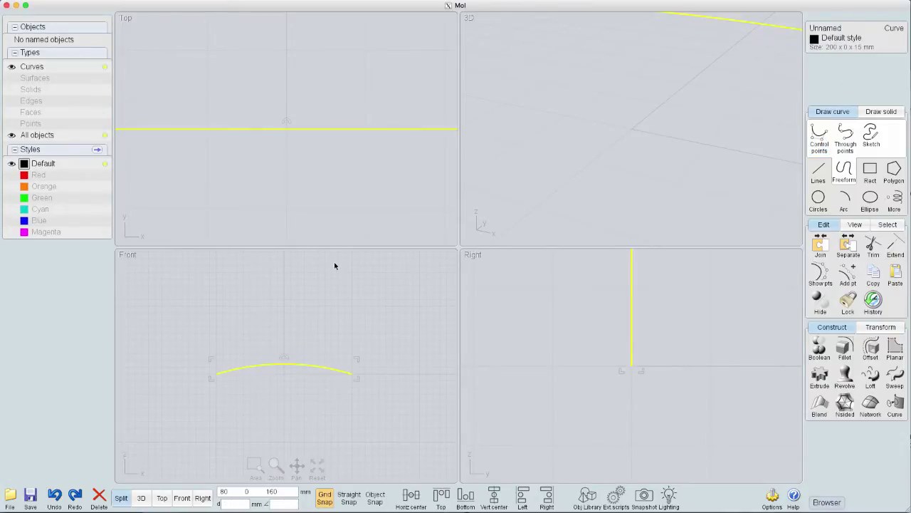
key(f)
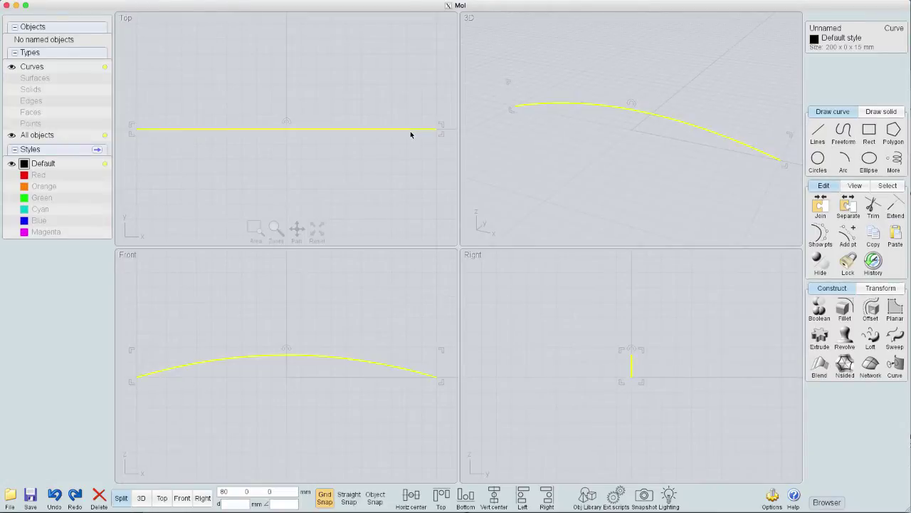
mouse_move(287, 122)
ctrl+mouse_down()
mouse_move(266, 133)
mouse_move(273, 129)
ctrl+mouse_up()
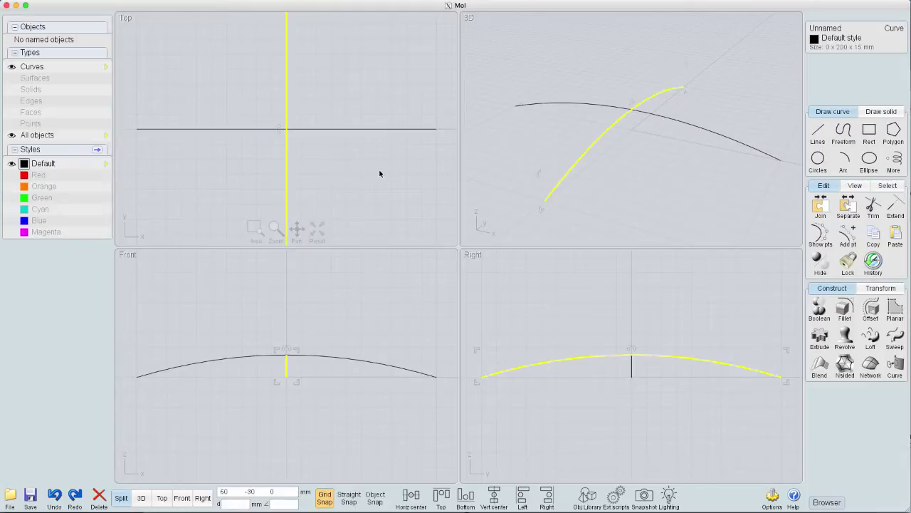
click(895, 337)
click(721, 141)
right_click(703, 227)
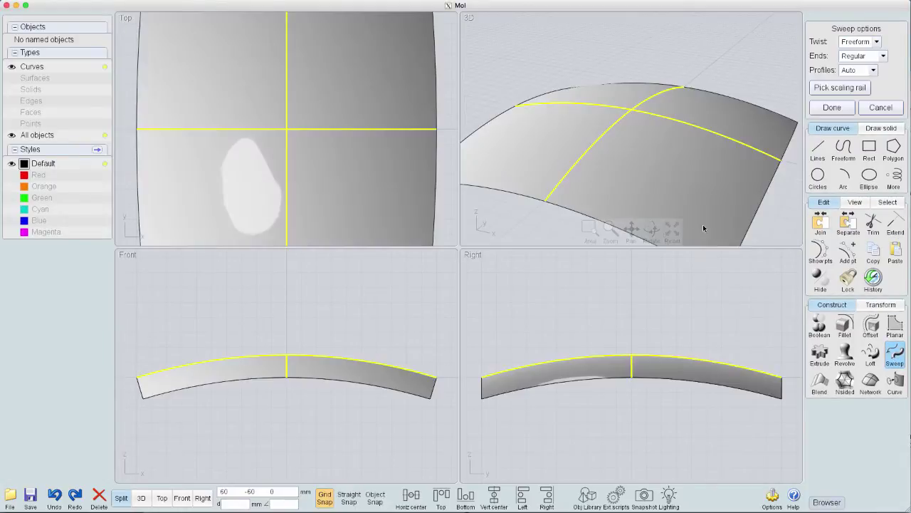
key(Escape)
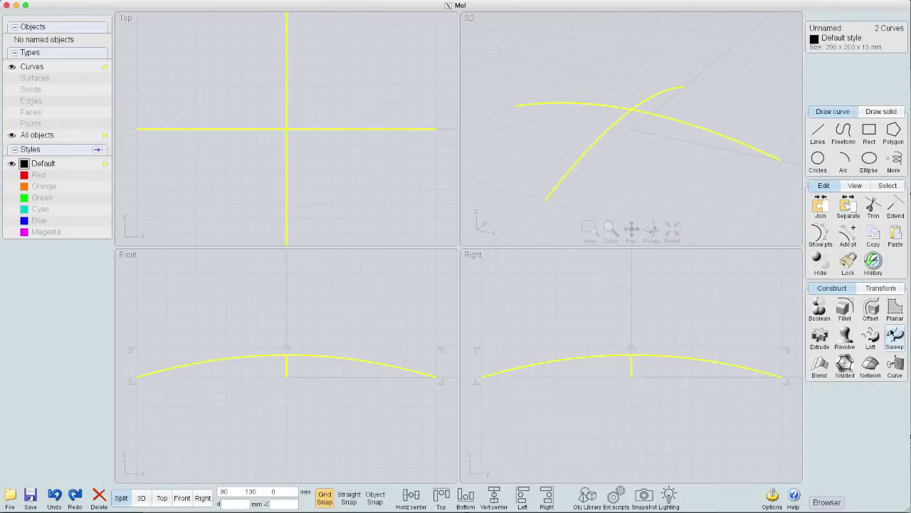
click(895, 337)
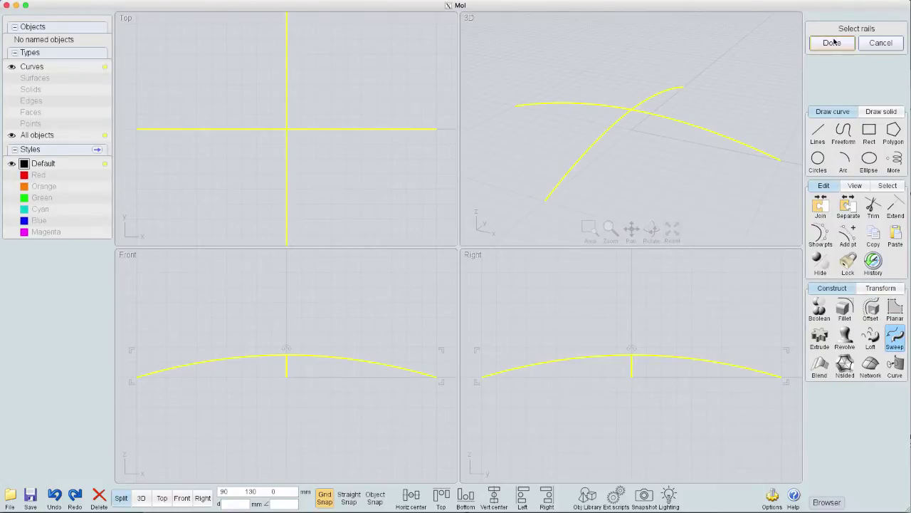
click(833, 42)
click(748, 76)
- Sweep the original arch along the perpendicular arch with Freeform twist, and remove both source curves
click(702, 129)
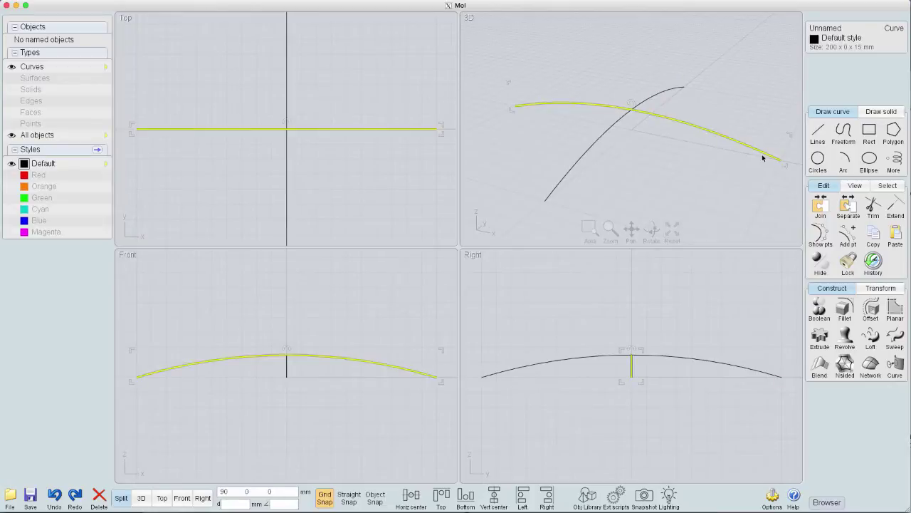
click(895, 337)
click(586, 156)
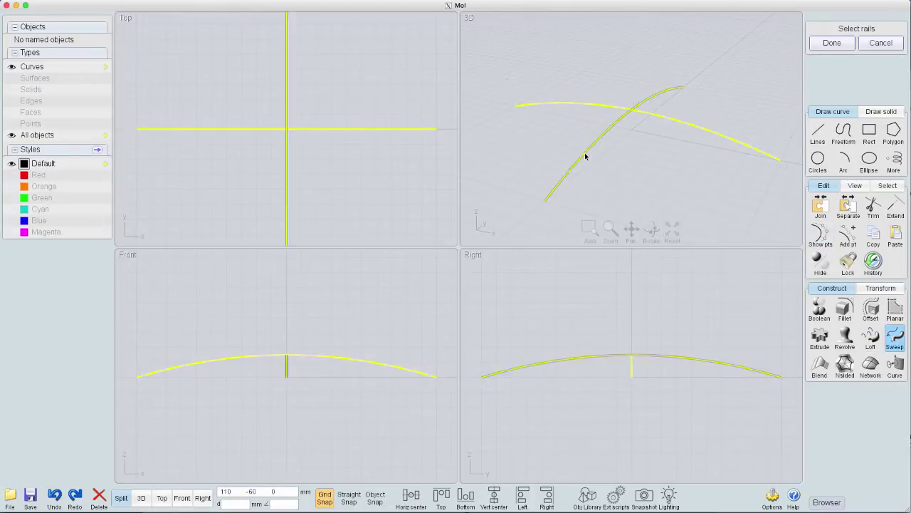
click(832, 43)
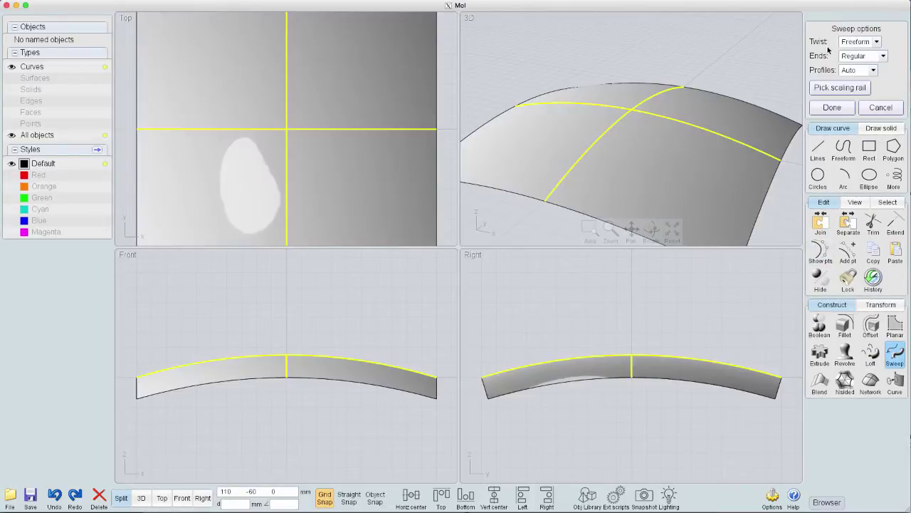
click(831, 107)
click(768, 73)
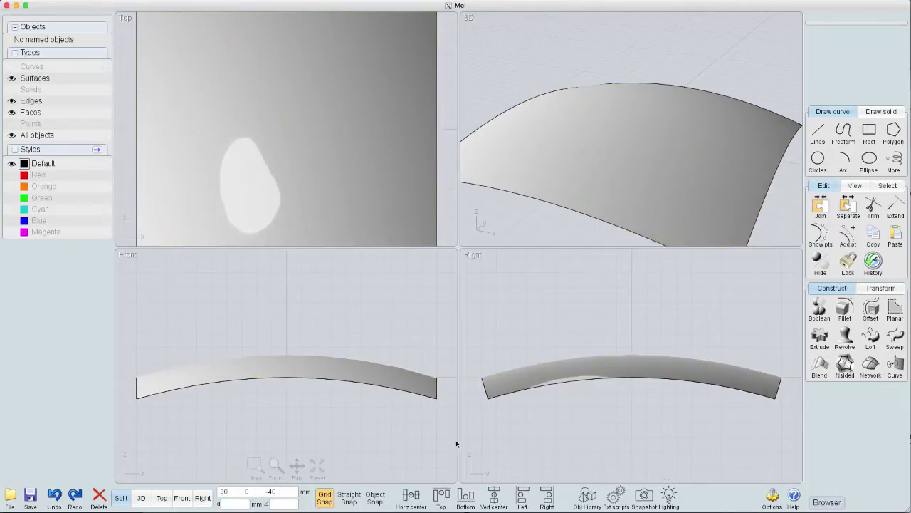
- Rotate the swept surface 90 degrees in the Right view so it stands upright with its convex side facing the front
click(600, 366)
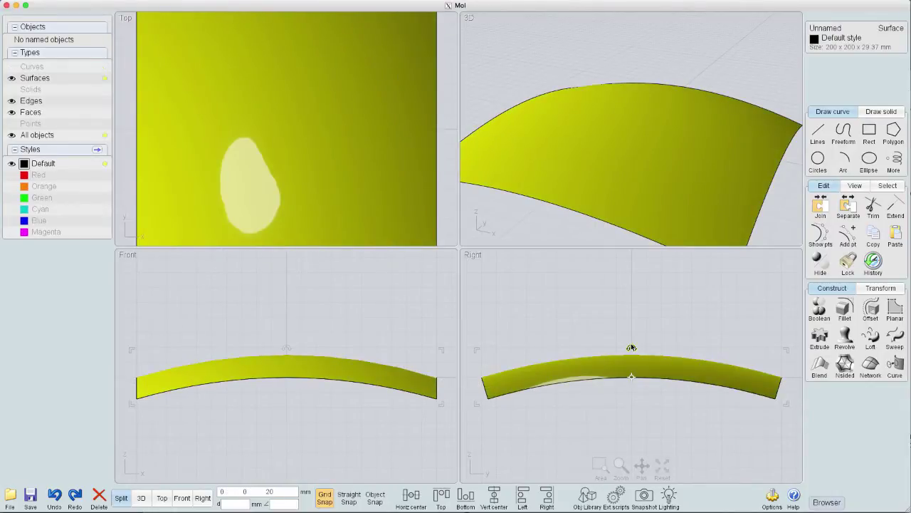
mouse_move(631, 349)
mouse_down()
mouse_move(589, 376)
mouse_move(637, 340)
mouse_up()
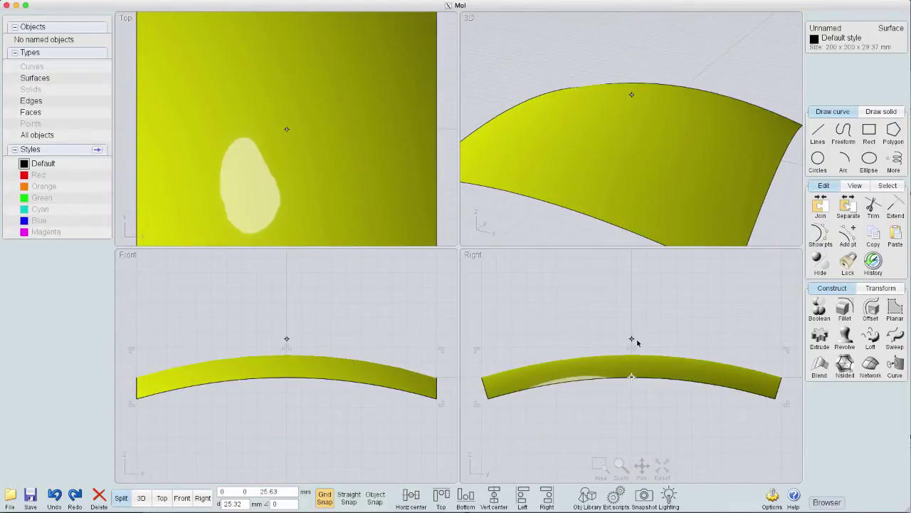
drag(637, 343, 582, 373)
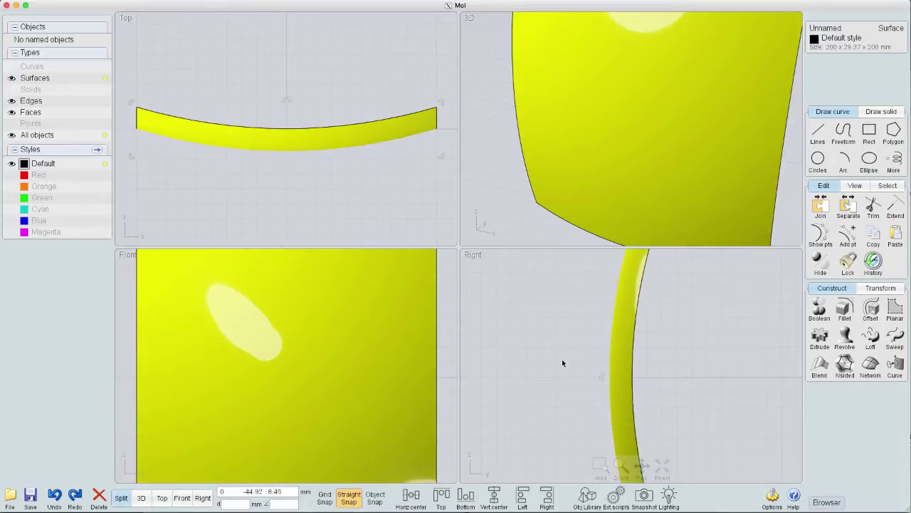
click(563, 358)
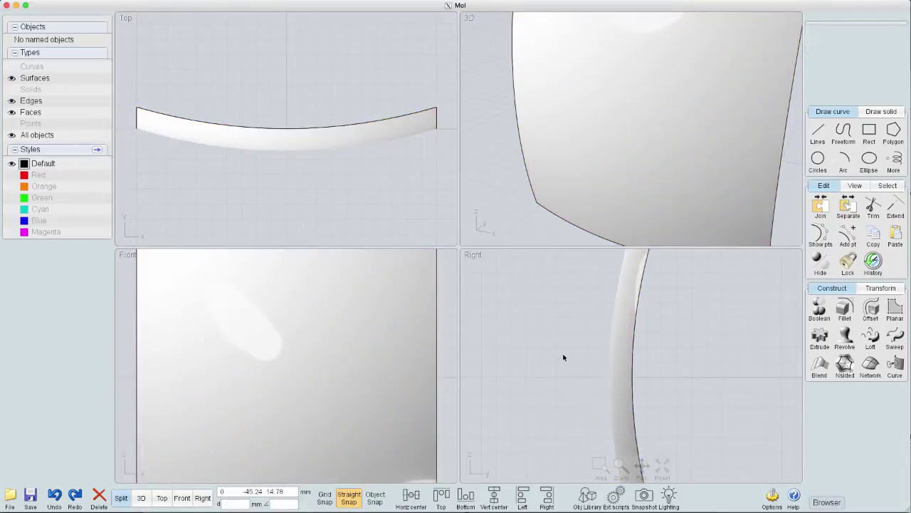
key(Home)
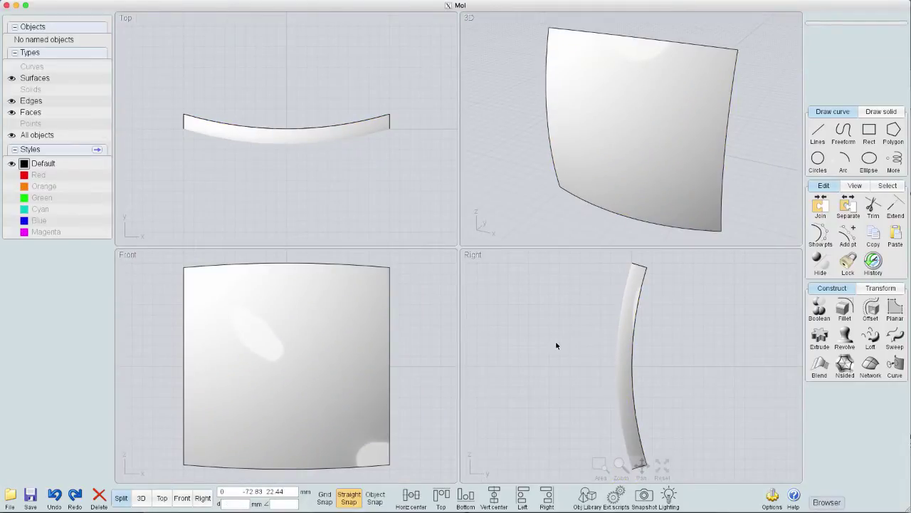
- With grid snap on, draw a 120 x 80 mm rectangle centred on the origin in the Front view
click(324, 497)
click(868, 131)
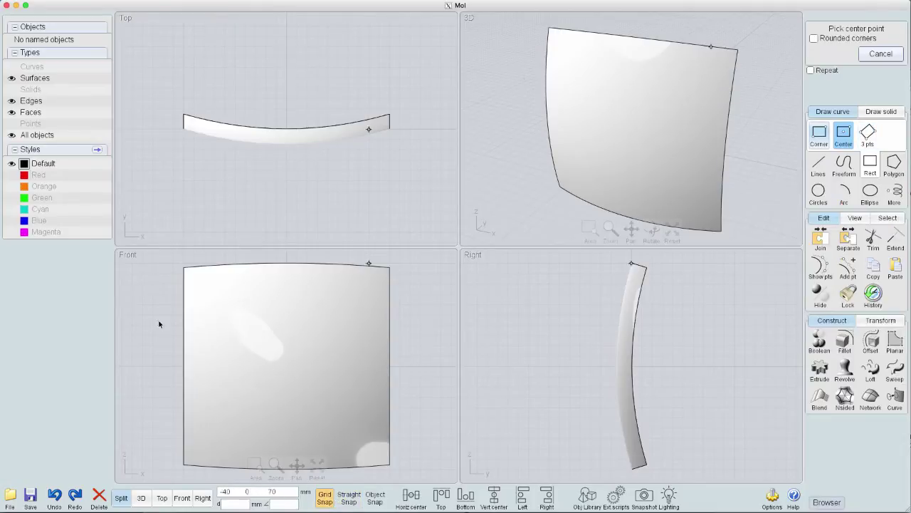
click(285, 367)
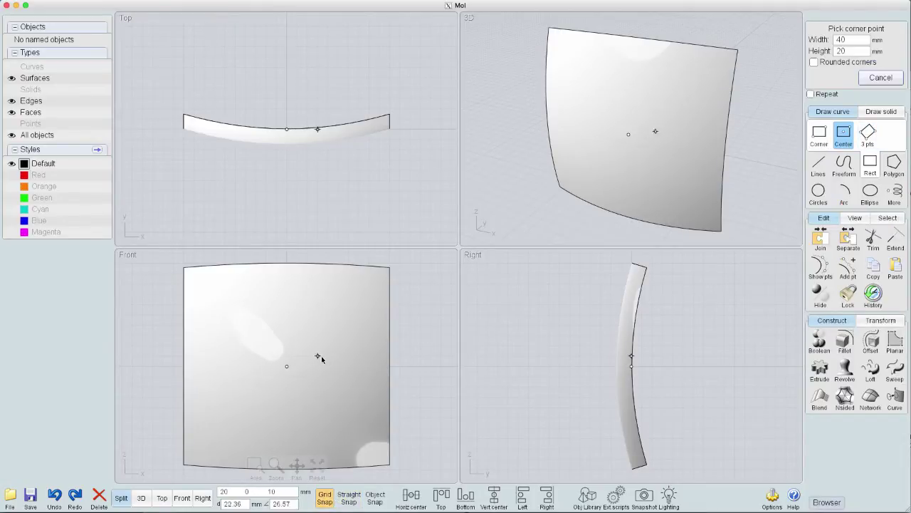
click(349, 325)
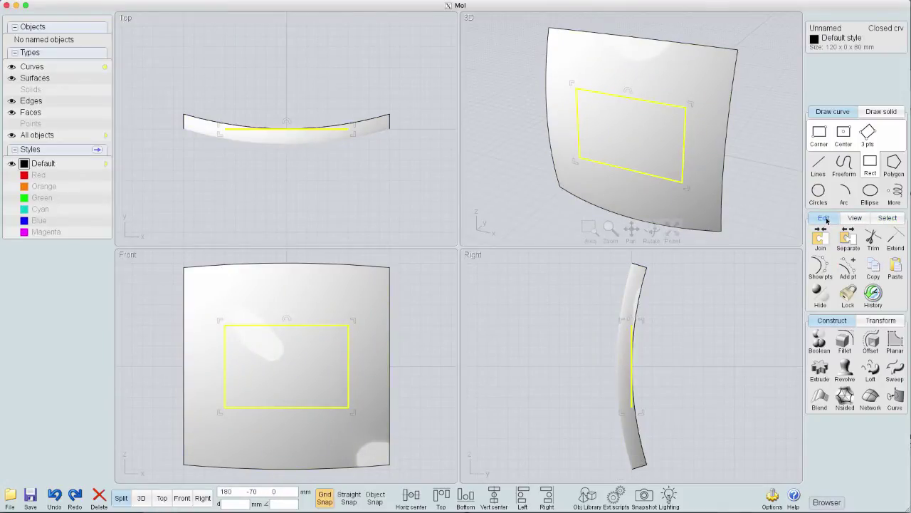
- Start a fillet on the two right-hand corners of the rectangle
click(845, 341)
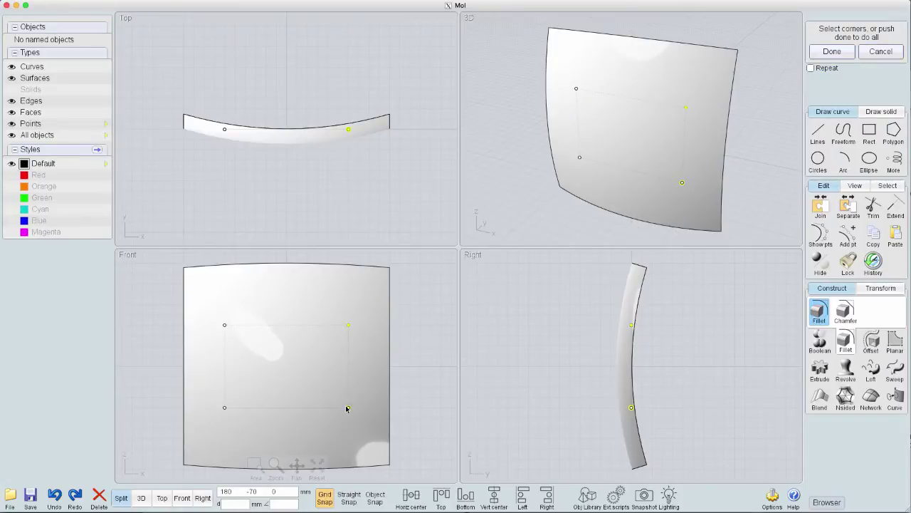
click(832, 52)
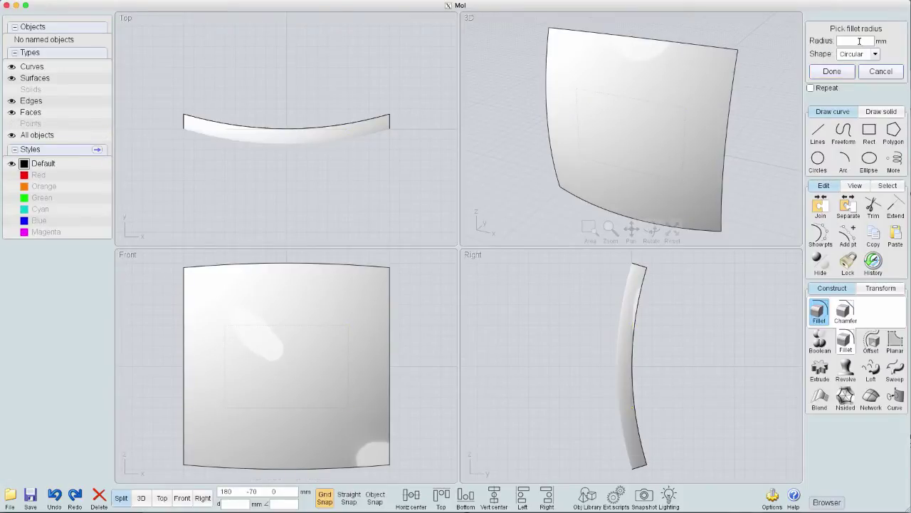
- Set the corner fillet radius to 15 mm
click(860, 41)
click(854, 107)
click(879, 91)
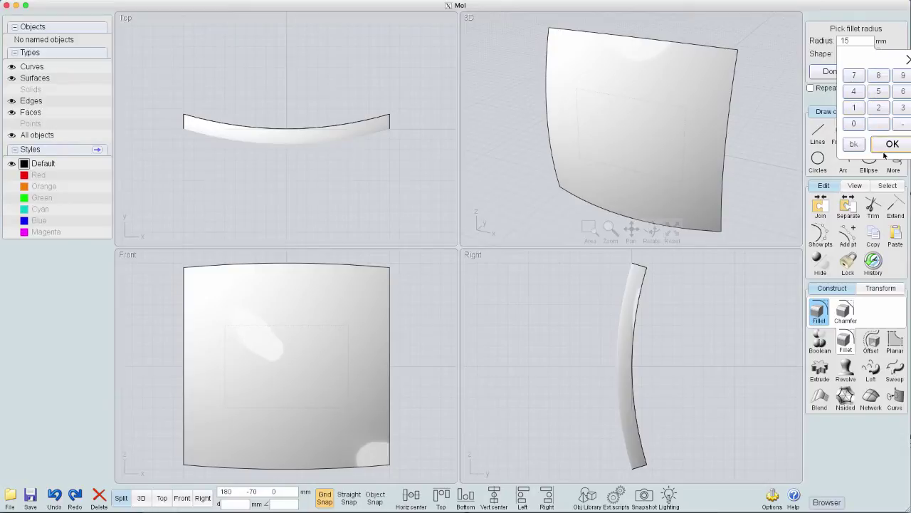
click(892, 144)
- Set the corner fillet radius to 12 mm with Circular shape and apply it to the rectangle
click(859, 42)
click(854, 107)
click(879, 107)
click(892, 143)
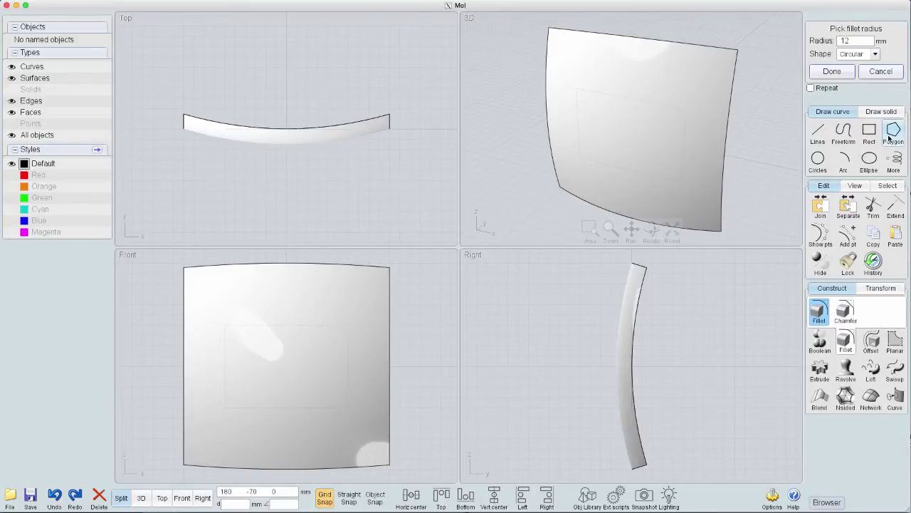
click(830, 71)
- Trim the curved surface with the rounded rectangle, keep both the outer and inner pieces, and delete the cutting curve
click(345, 336)
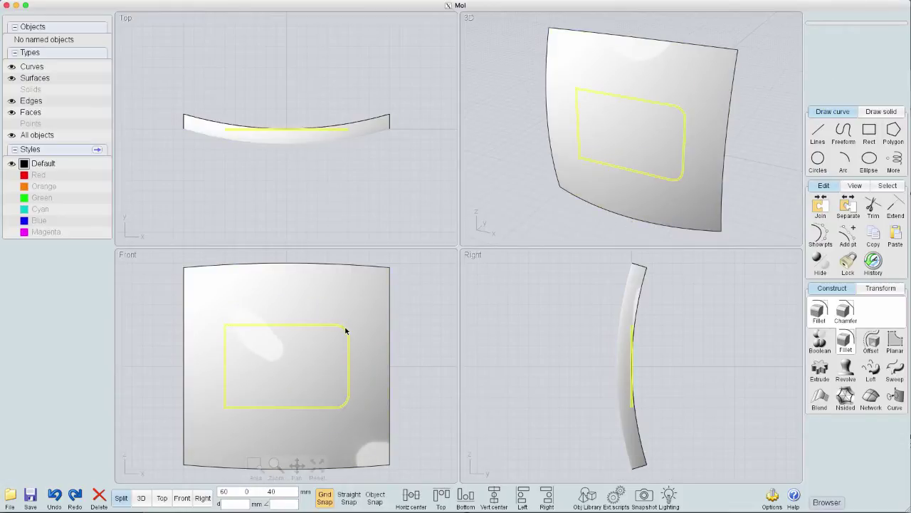
click(345, 330)
click(419, 299)
click(373, 295)
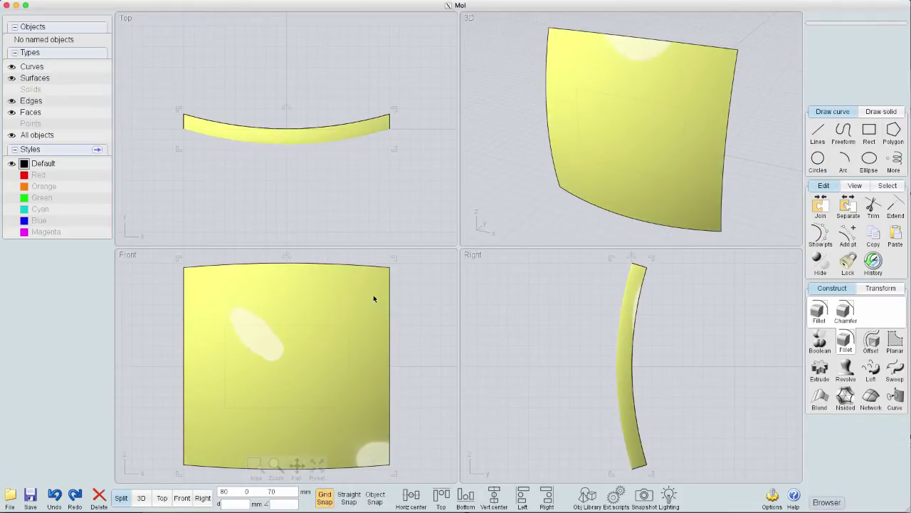
click(874, 208)
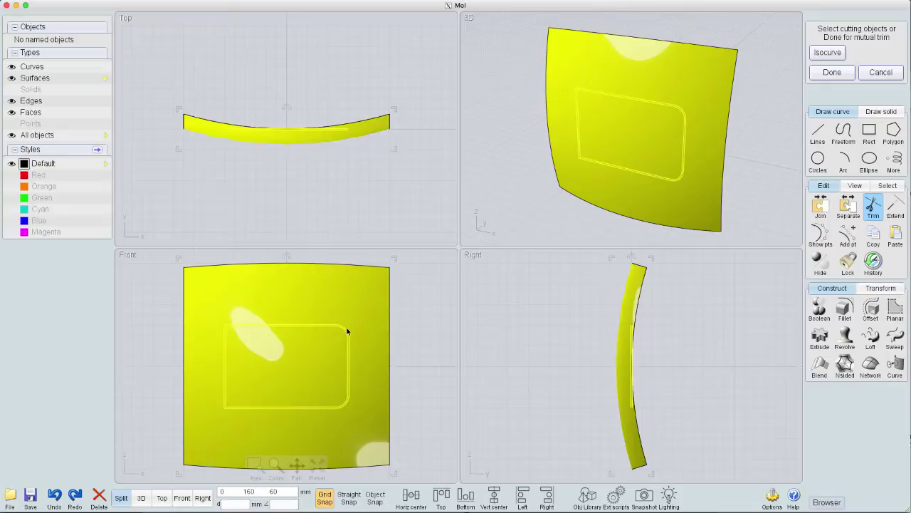
click(346, 326)
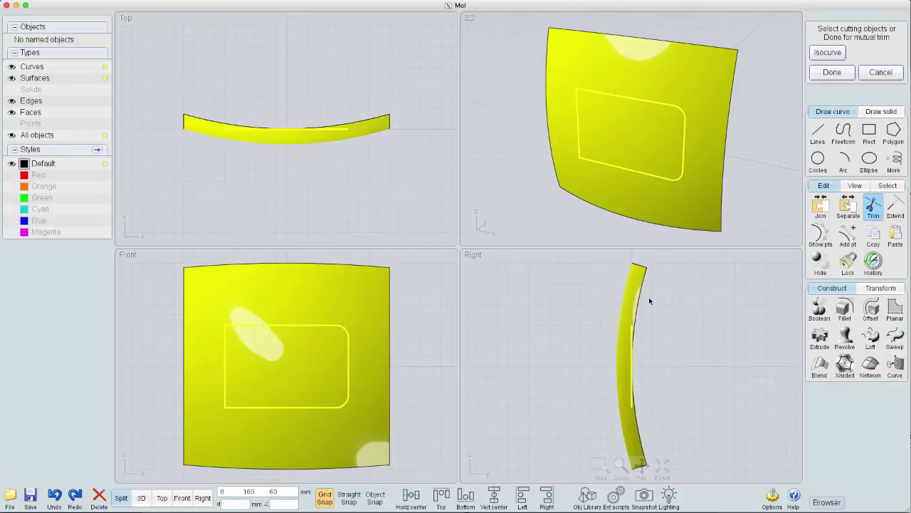
right_click(411, 317)
right_click(411, 317)
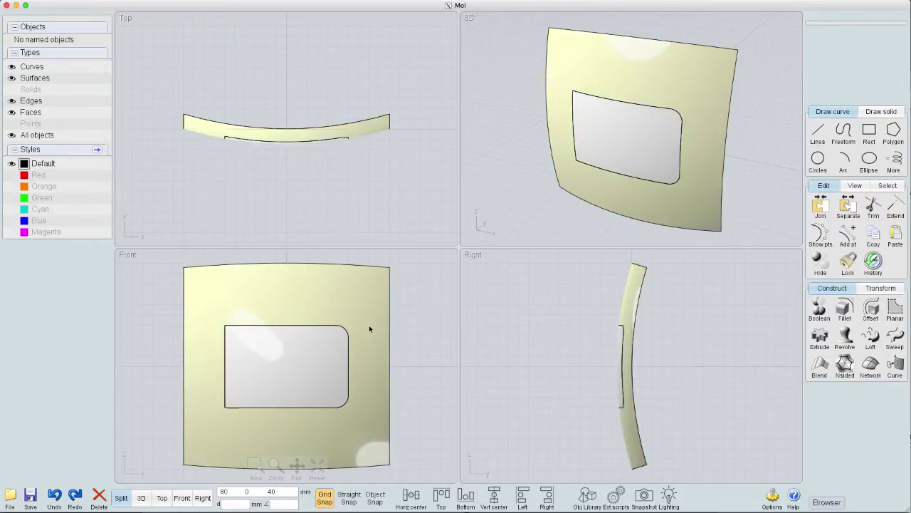
click(378, 327)
click(741, 144)
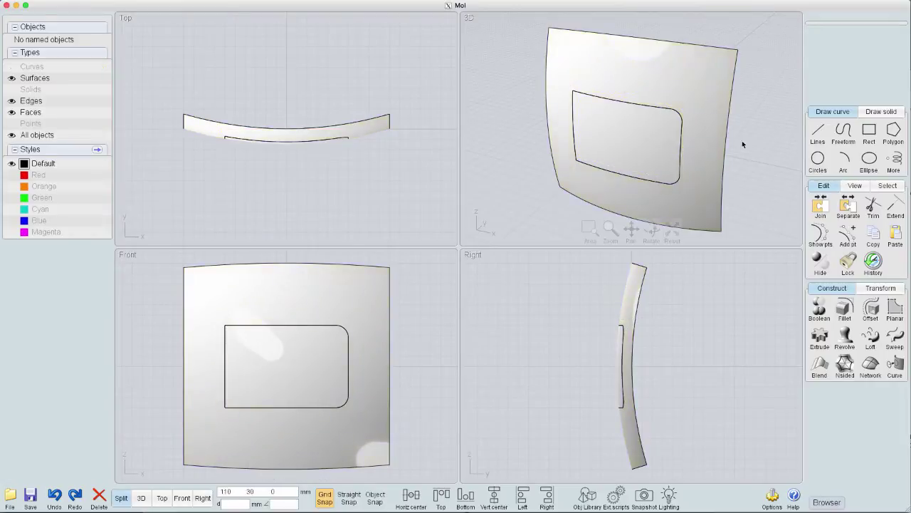
- Shrink the inner trimmed piece's underlying surface to its boundary with ShrinkTrimmedSrf and display its control points
click(634, 133)
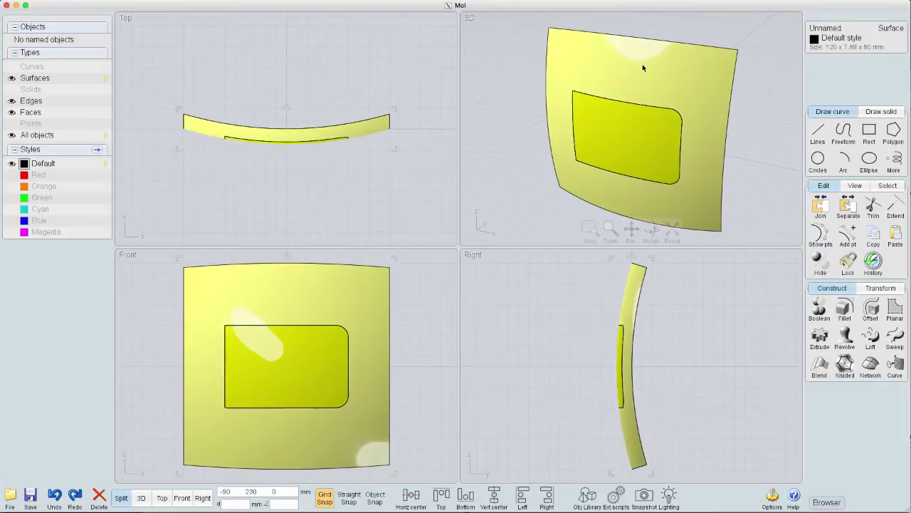
click(506, 93)
click(639, 122)
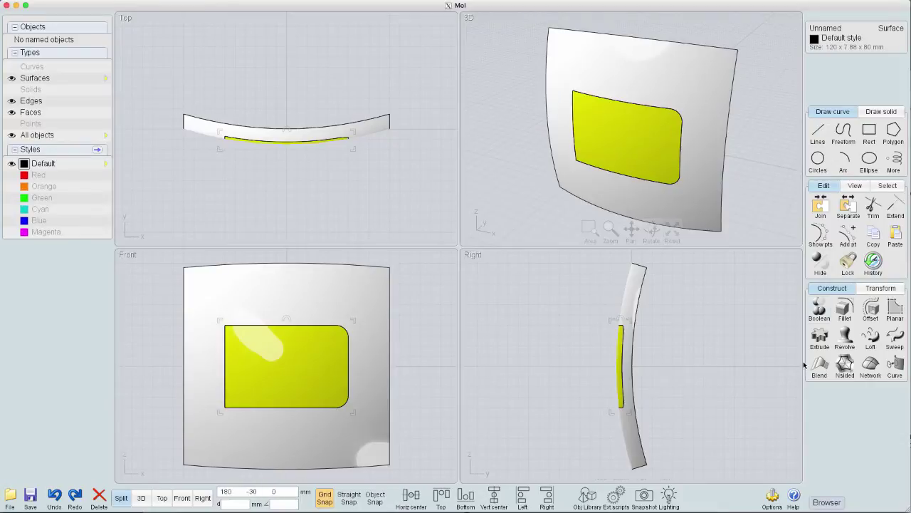
click(820, 234)
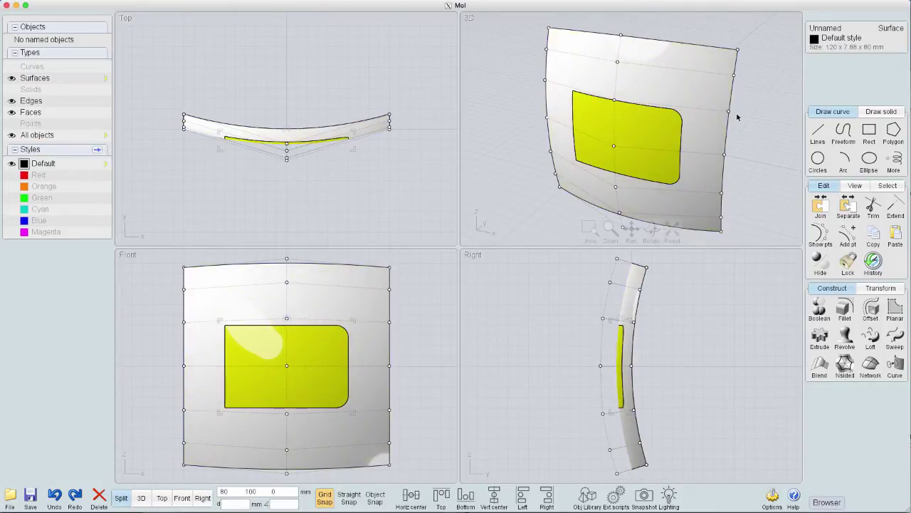
click(615, 495)
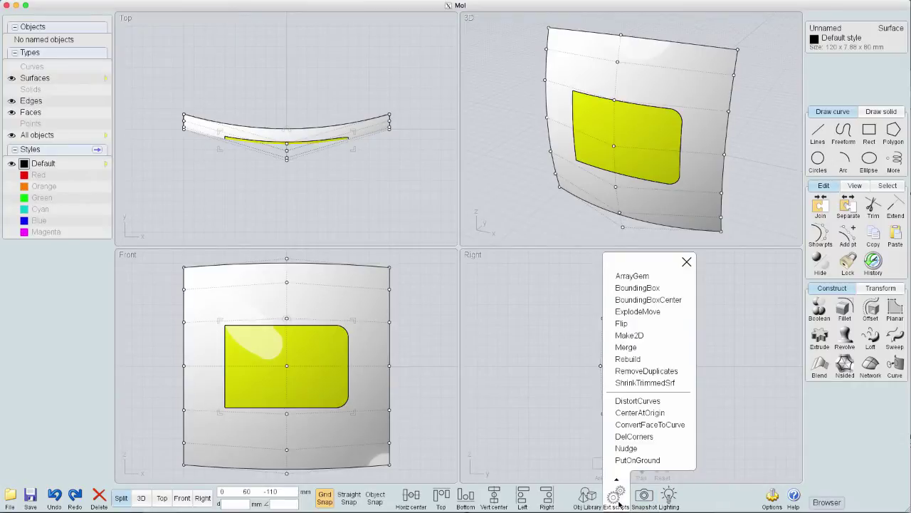
click(647, 383)
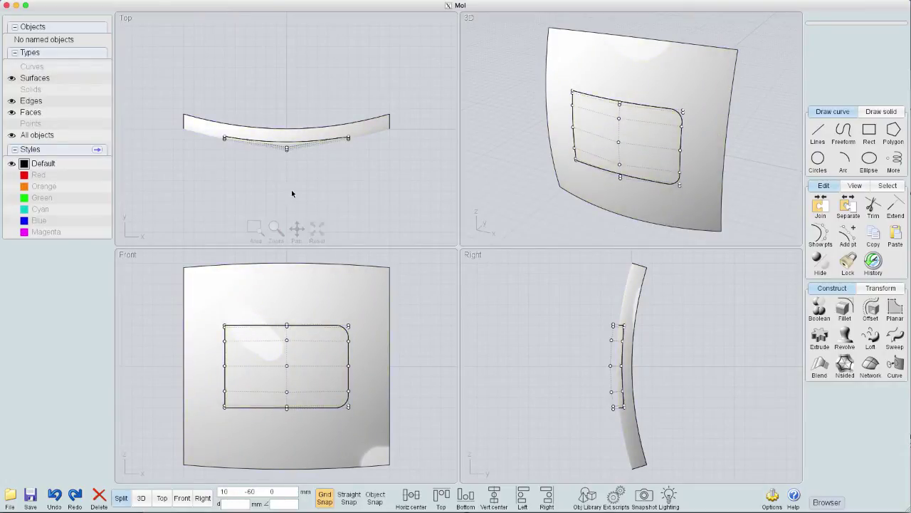
- In the Top view, move the inner piece's rounded-end control points to the concave side and slightly towards the centre
scroll(291, 193, up, 2)
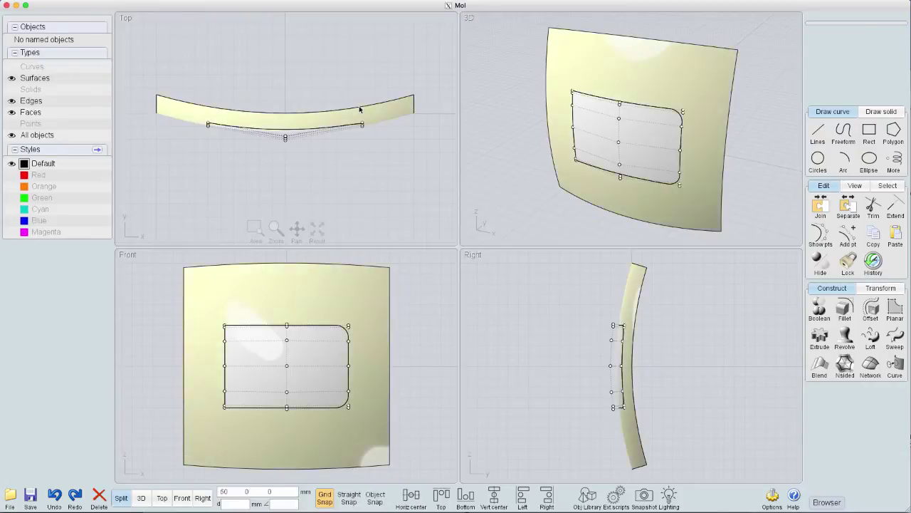
drag(341, 89, 379, 144)
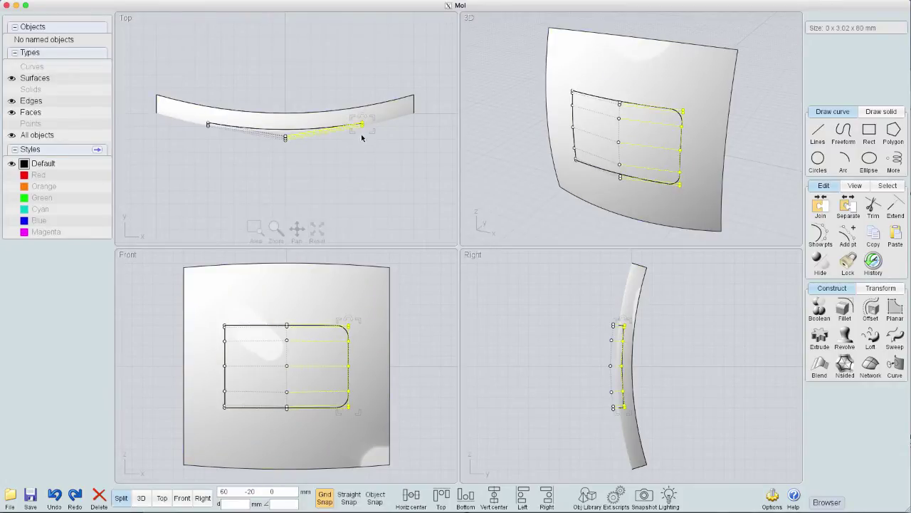
drag(362, 124, 351, 104)
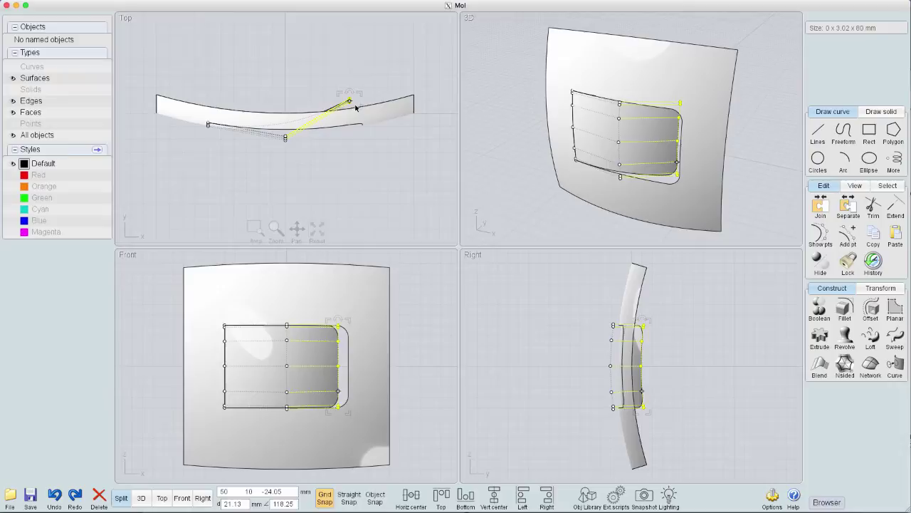
drag(356, 106, 362, 107)
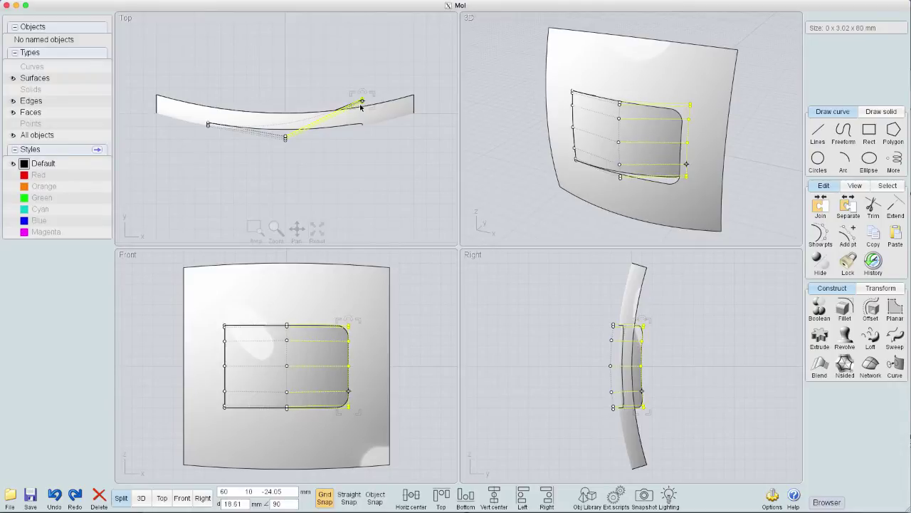
mouse_move(361, 106)
mouse_down()
mouse_move(350, 107)
mouse_move(360, 110)
mouse_move(354, 115)
mouse_up()
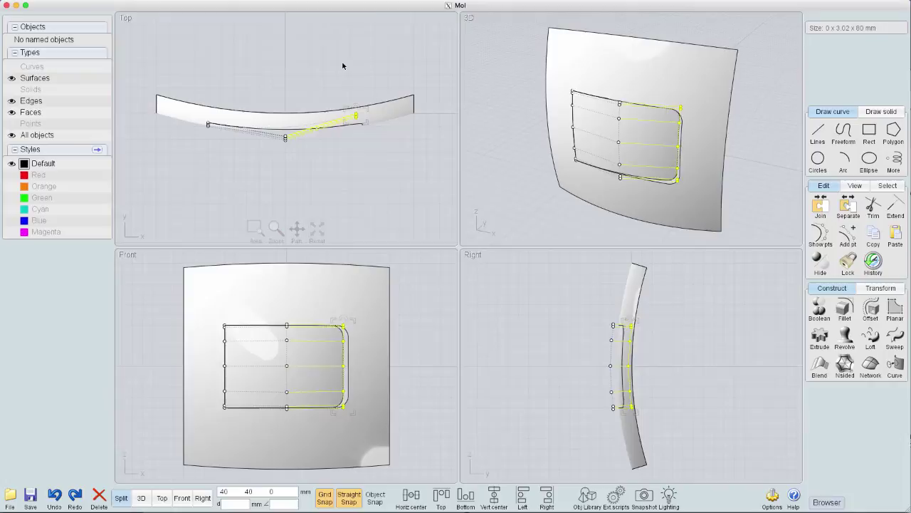
click(343, 66)
- In an enlarged Front view, scale all the inner piece's control points to a height of about 80 mm
click(303, 305)
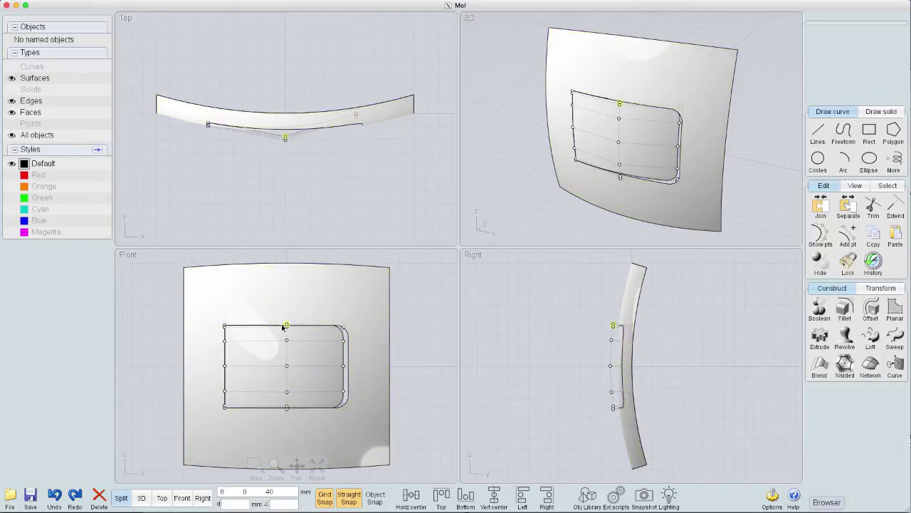
click(265, 263)
click(286, 327)
click(212, 310)
drag(160, 304, 386, 428)
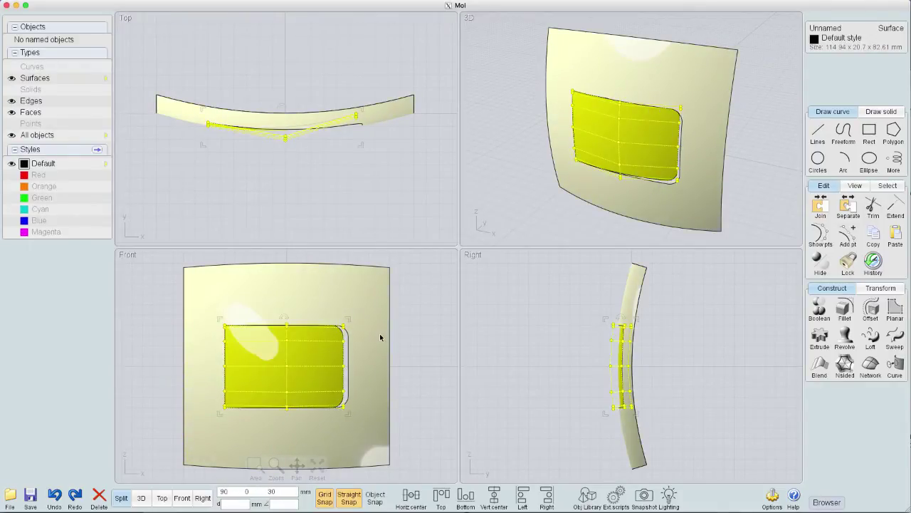
key(Tab)
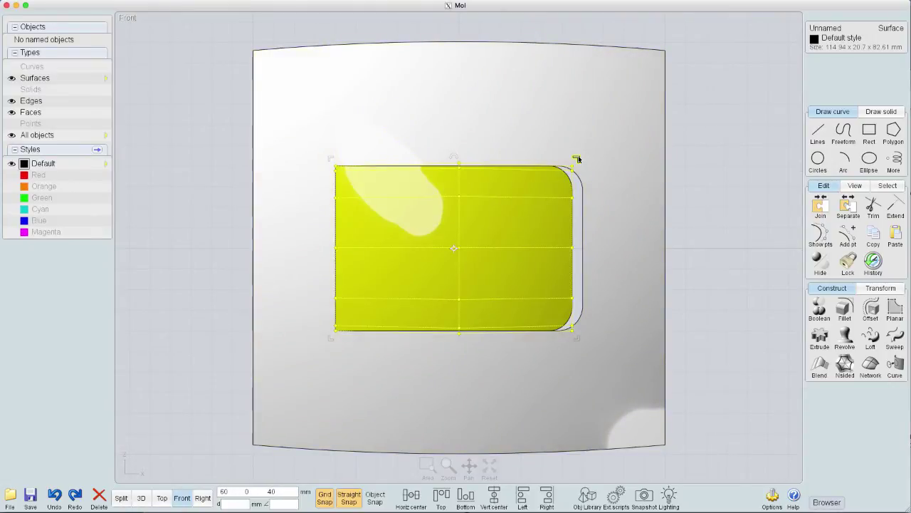
drag(577, 160, 580, 166)
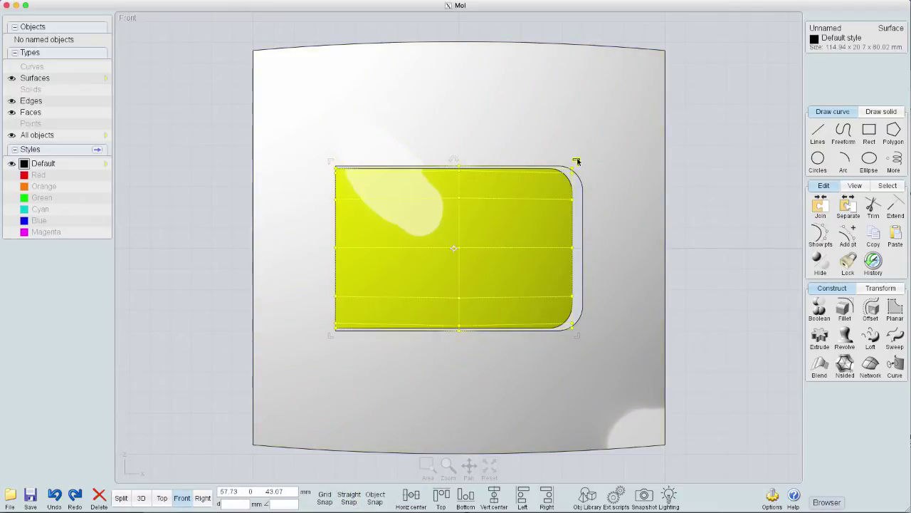
click(702, 141)
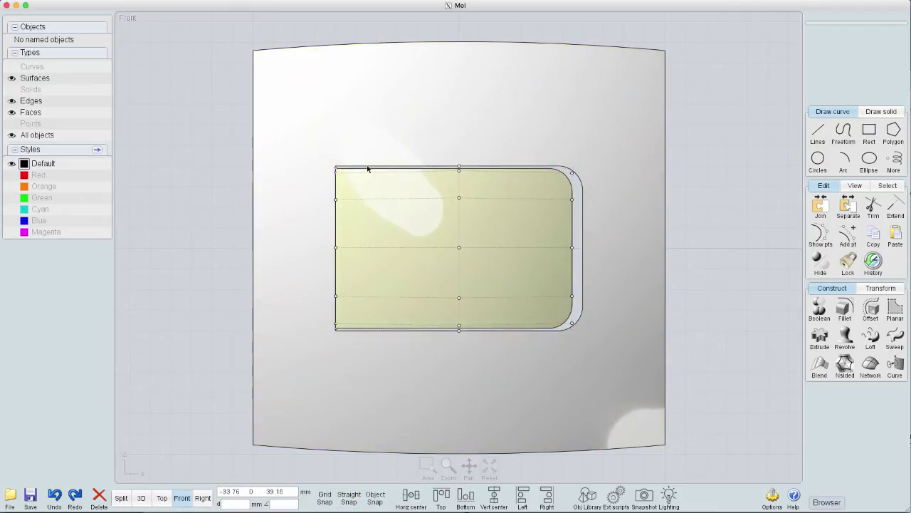
- Scale the height of the middle and rounded-end control point columns down to about 76.5 mm
click(344, 333)
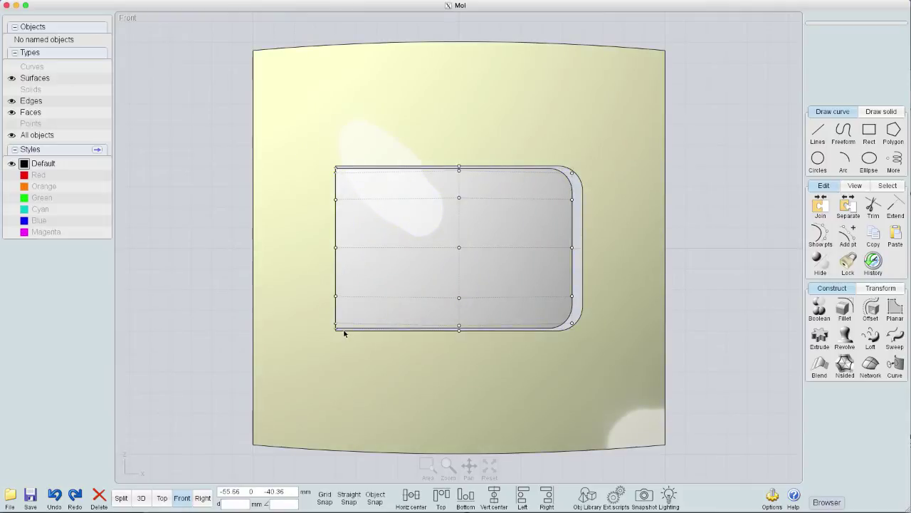
click(549, 193)
click(576, 173)
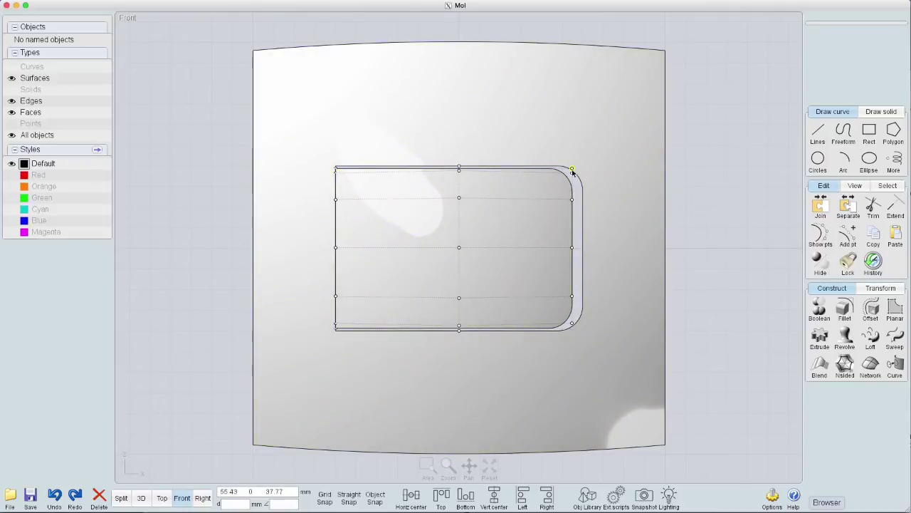
click(268, 117)
drag(202, 115, 615, 356)
click(748, 200)
click(531, 133)
drag(431, 25, 612, 208)
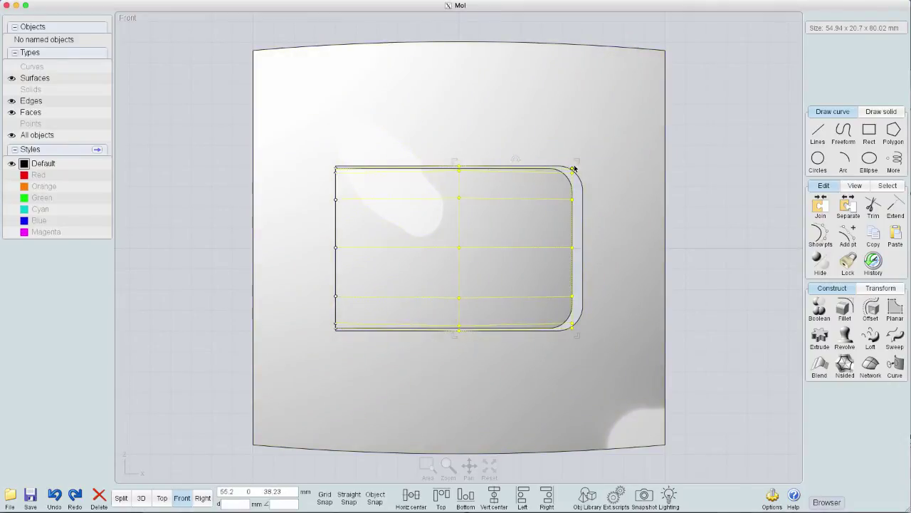
drag(578, 164, 579, 171)
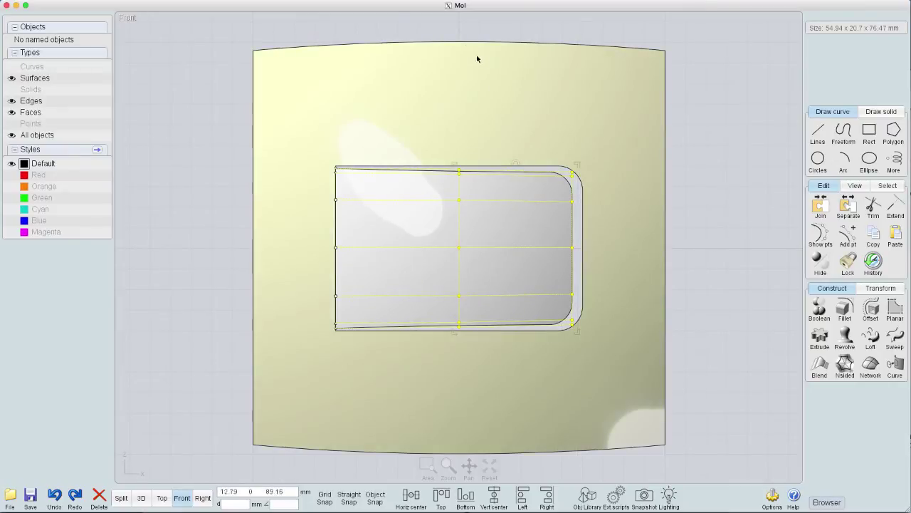
- Scale the height of only the rounded-end control point column down to about 71 mm
click(452, 29)
drag(518, 29, 616, 355)
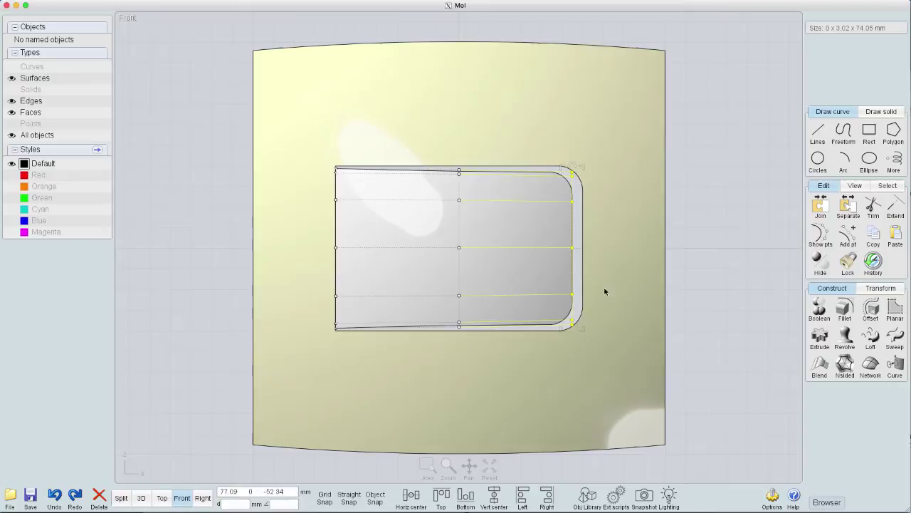
drag(583, 170, 559, 177)
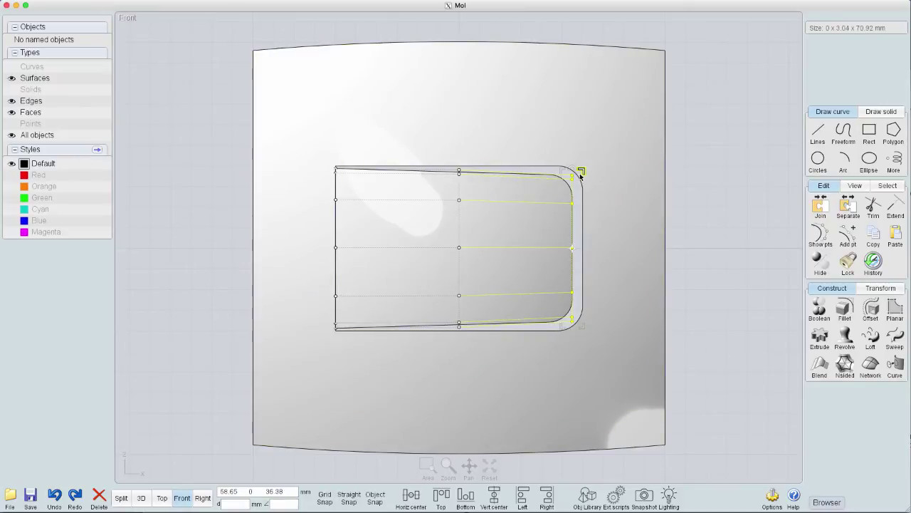
click(598, 177)
- Shift the rounded-end control point column about 1.6 mm towards the centre and return to the four-view layout
drag(572, 202, 569, 205)
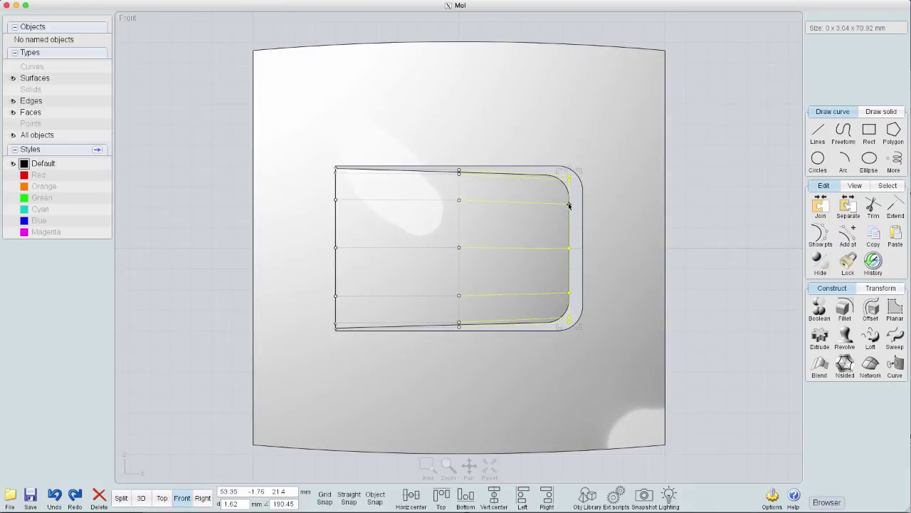
drag(569, 205, 569, 204)
click(724, 164)
key(space)
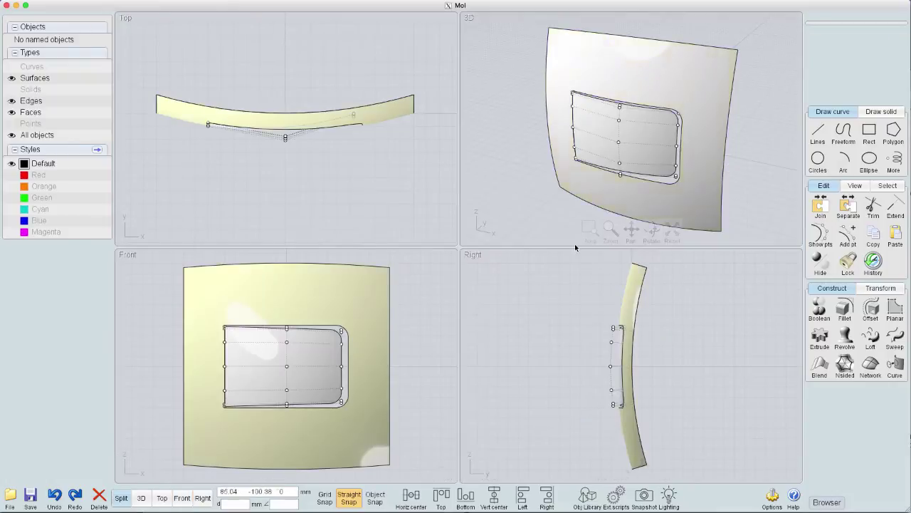
- Hide the inner piece's control points and inspect the gap around it from several angles in the 3D view
mouse_move(525, 160)
right_down()
mouse_move(668, 160)
mouse_move(673, 123)
mouse_move(617, 127)
mouse_move(521, 157)
right_up()
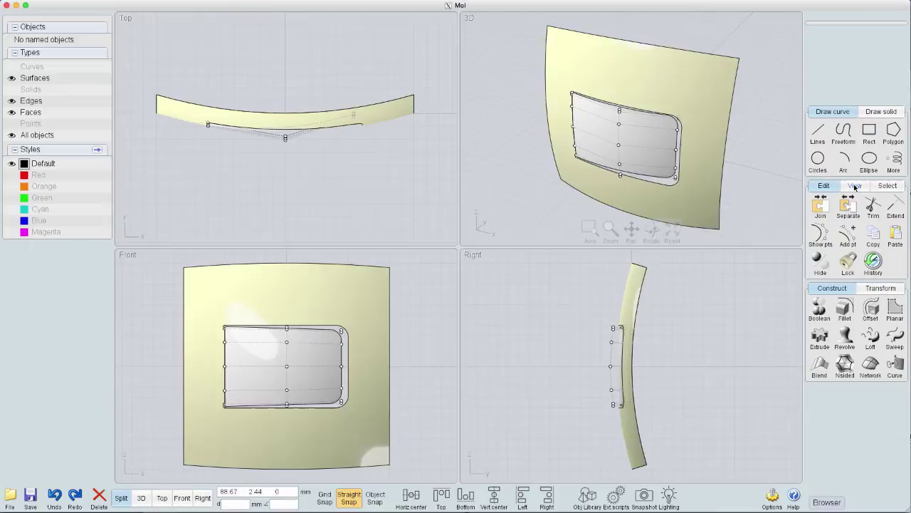
click(821, 238)
click(141, 497)
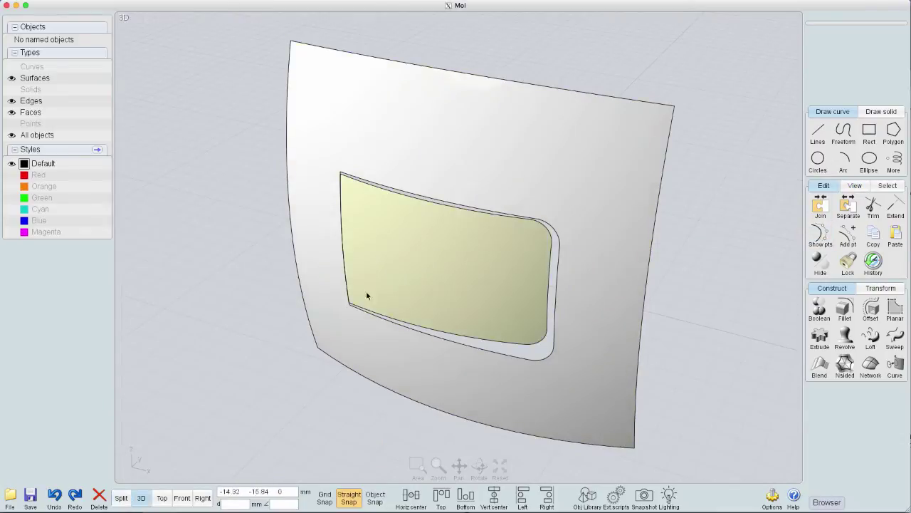
right_drag(366, 291, 501, 293)
drag(501, 292, 457, 354)
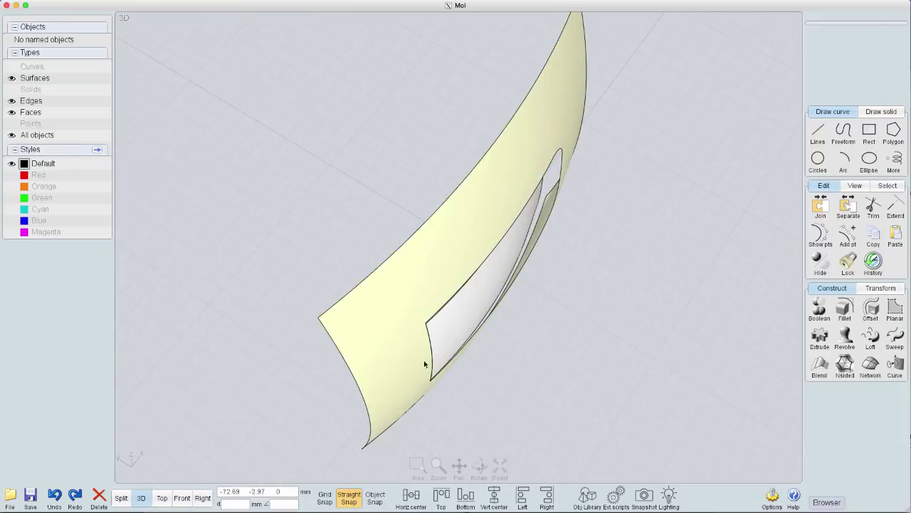
right_drag(424, 330, 496, 283)
scroll(496, 283, down, 3)
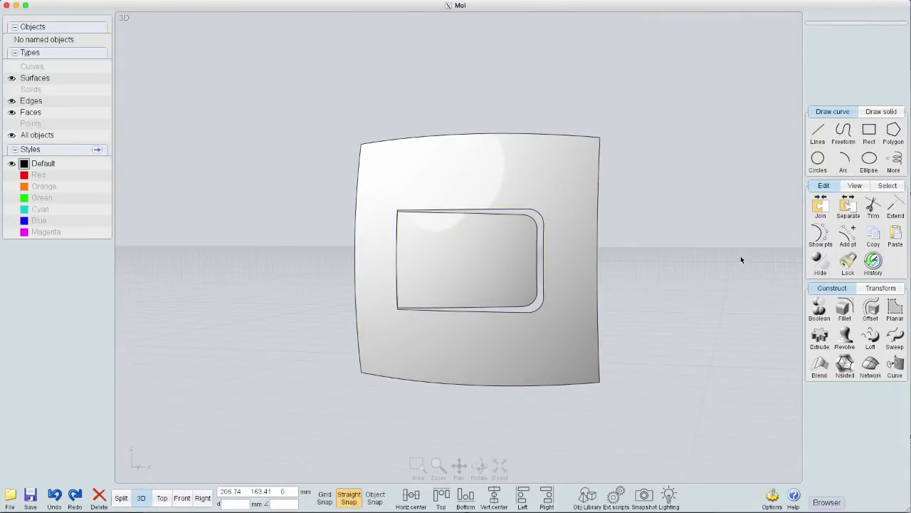
key(Tab)
key(Tab)
right_drag(267, 257, 328, 260)
key(Tab)
key(Tab)
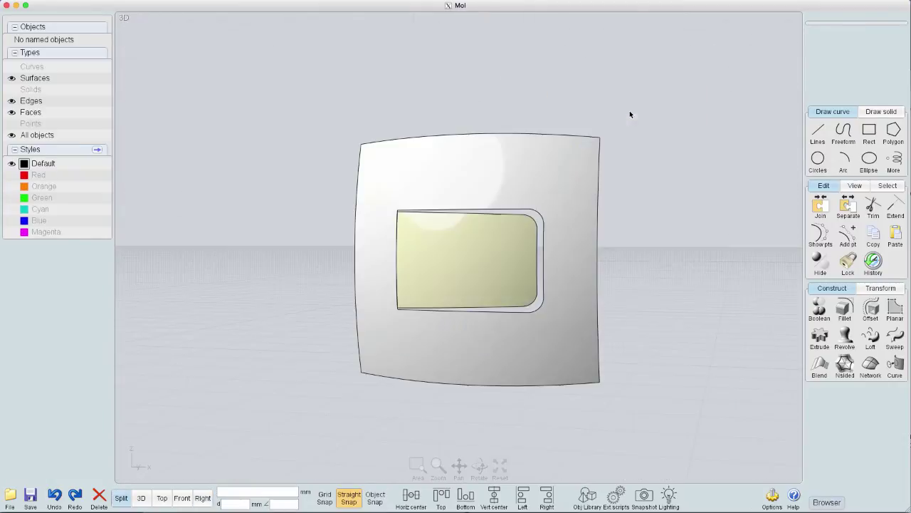
- Select the four edges of the panel opening that run along its two long sides and around the rounded end
click(494, 206)
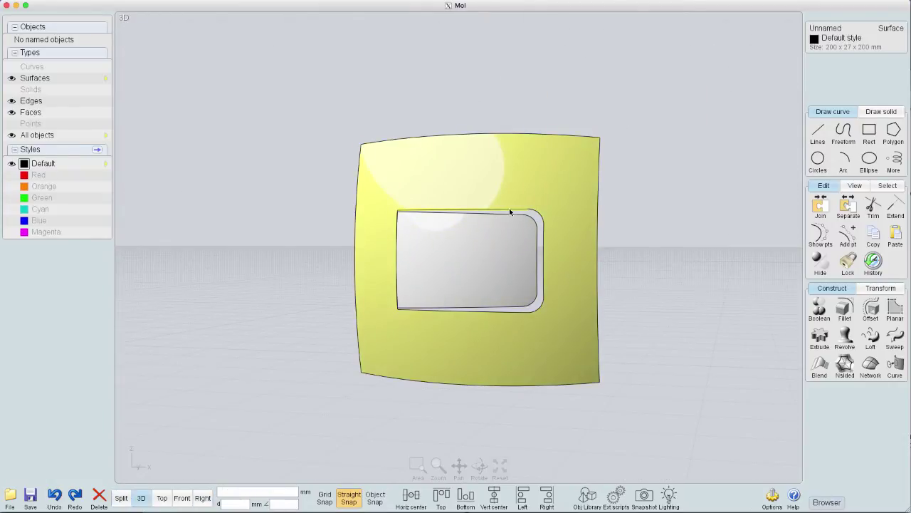
click(510, 211)
click(543, 236)
click(541, 299)
click(524, 311)
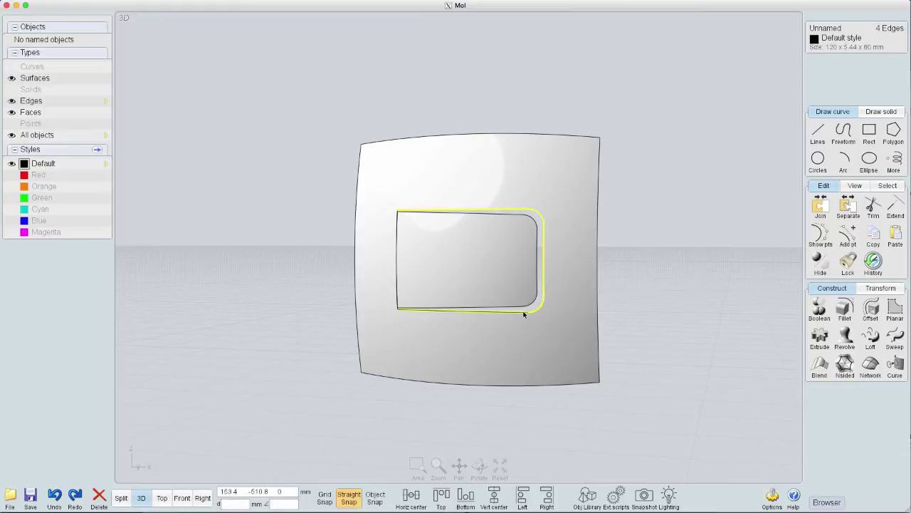
- Add the inner piece's matching long-side and rounded-end edges to the selection, leaving out its straight end
right_drag(524, 314, 580, 271)
click(468, 232)
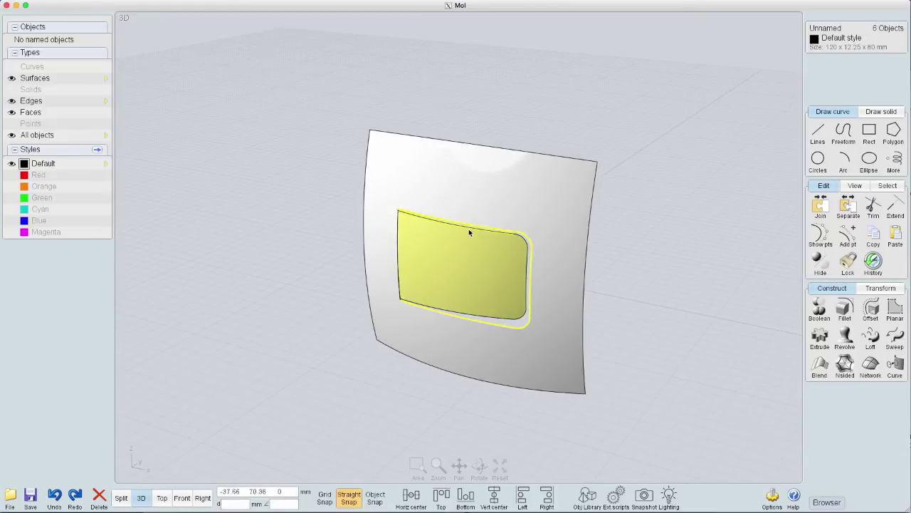
click(470, 227)
click(522, 238)
click(525, 284)
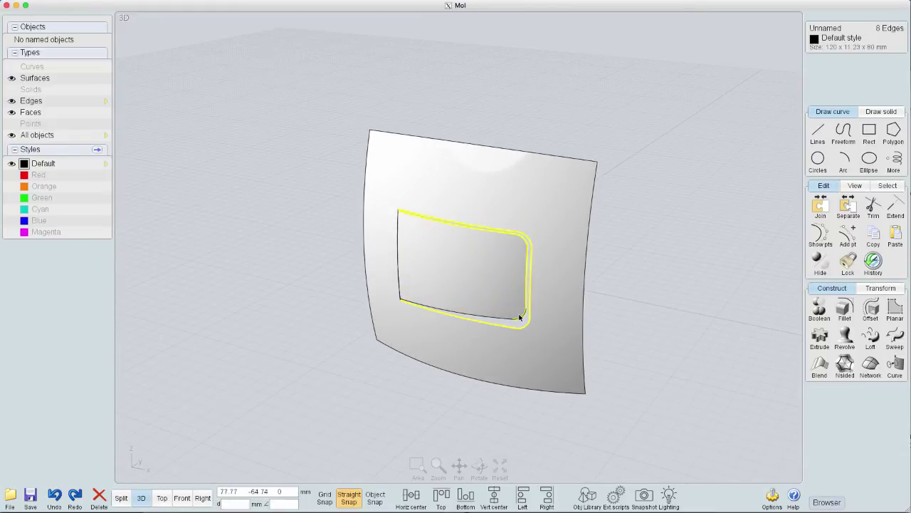
click(520, 317)
click(501, 320)
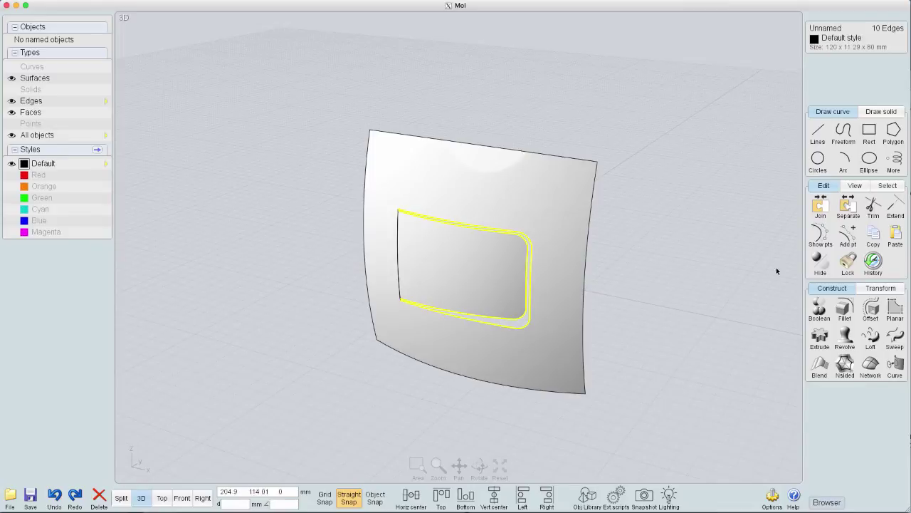
- Blend the selected opening and inner piece edges with Tangent (G1) continuity and a bulge of 1
click(818, 365)
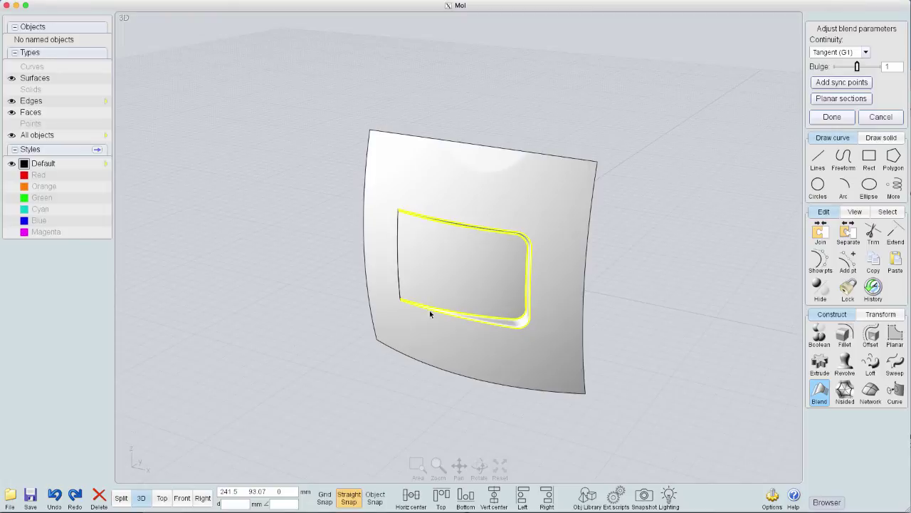
right_drag(431, 313, 340, 307)
click(831, 117)
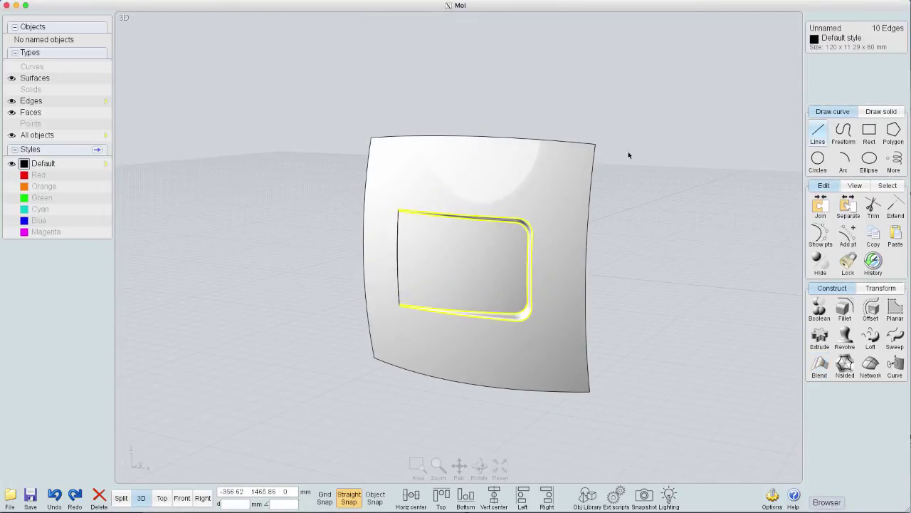
click(659, 163)
- Hide the edge display and inspect the shaded blend around the recess from different angles
mouse_move(668, 179)
right_down()
mouse_move(734, 145)
mouse_move(721, 183)
mouse_move(657, 204)
right_up()
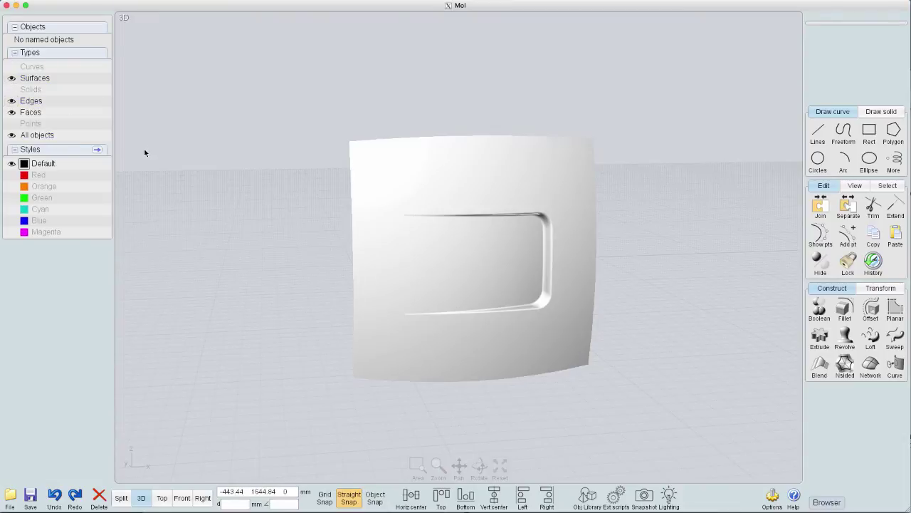
right_drag(145, 151, 161, 169)
scroll(339, 185, up, 3)
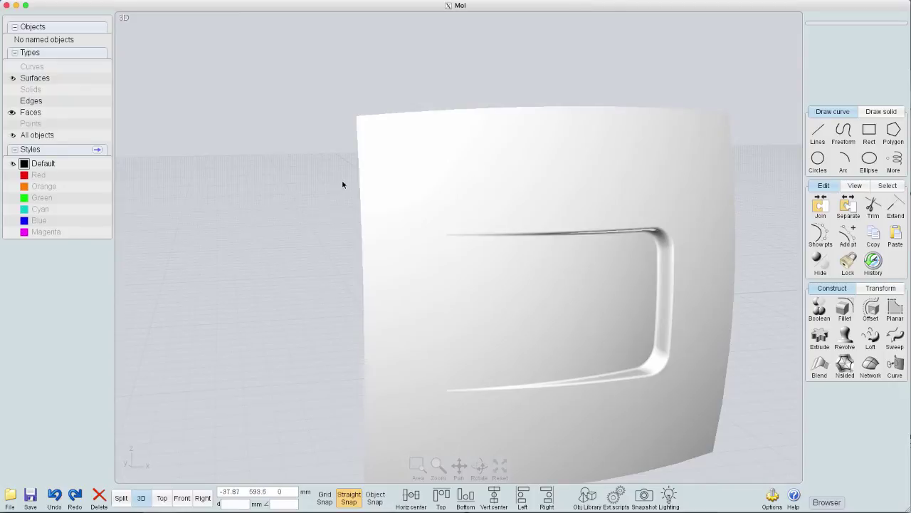
middle_drag(342, 181, 233, 105)
right_drag(232, 119, 206, 109)
- Join the panel, inner piece and blend surfaces into one surface and display the edges again
key(ctrl+a)
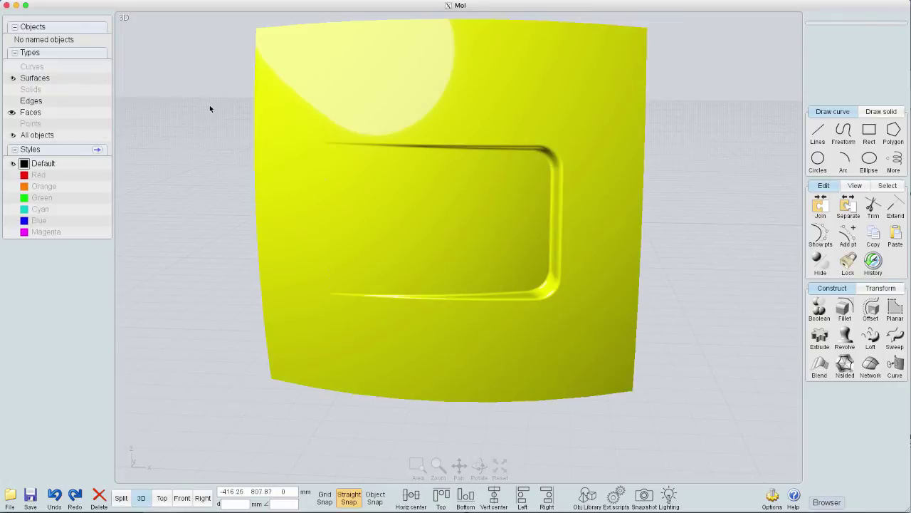
click(829, 209)
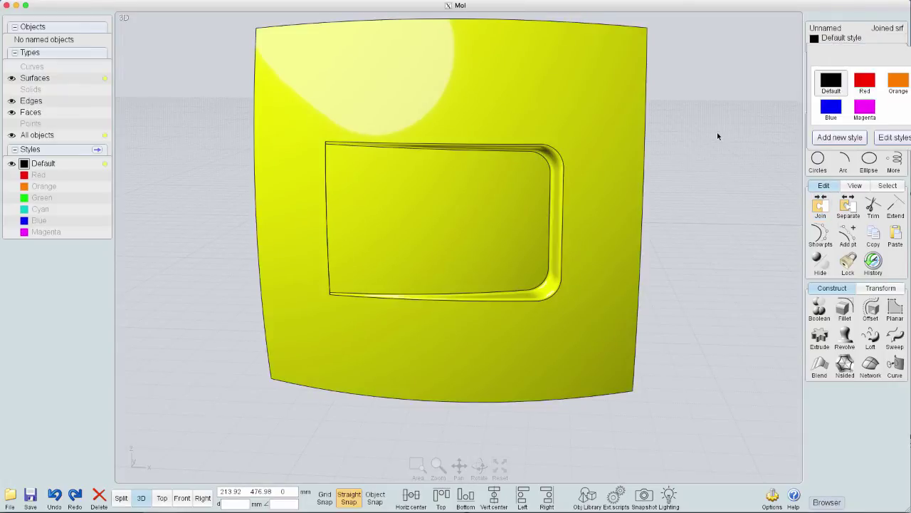
click(717, 135)
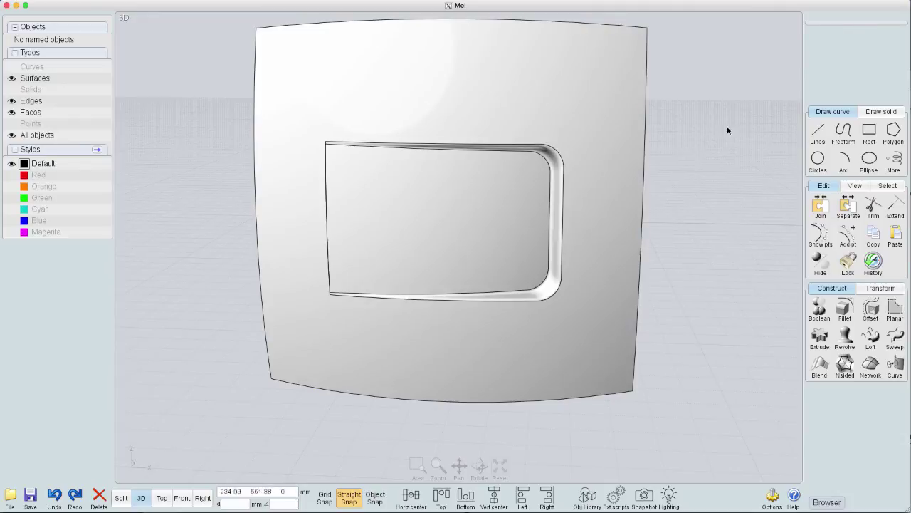
- Select the joined panel's naked edges to check for open gaps around the recess
right_drag(727, 131, 736, 178)
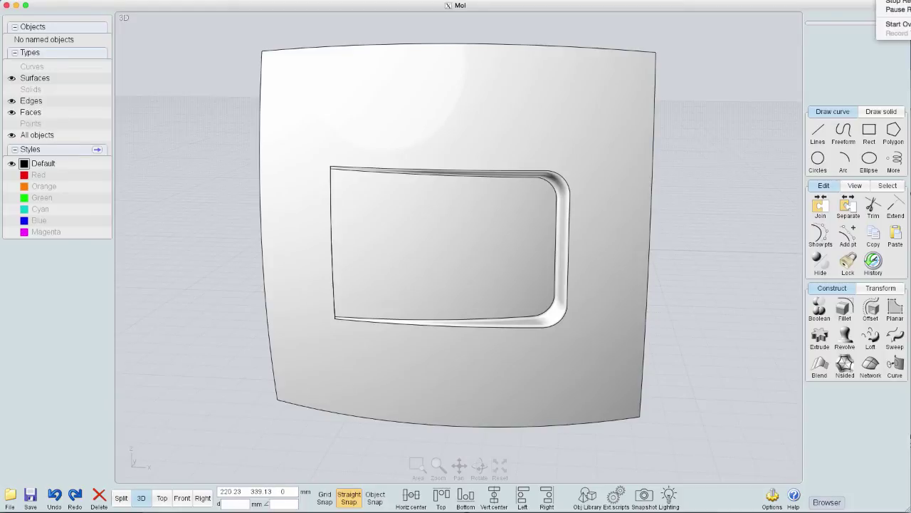
click(900, 3)
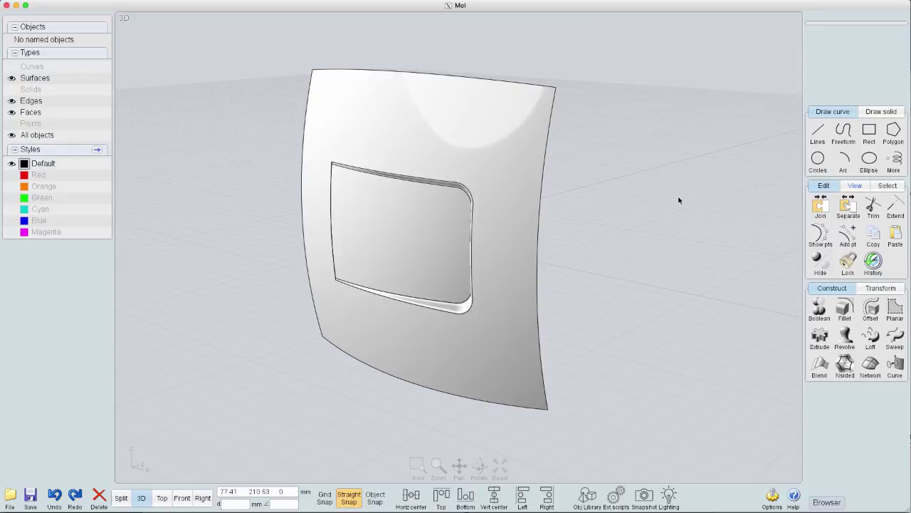
click(495, 146)
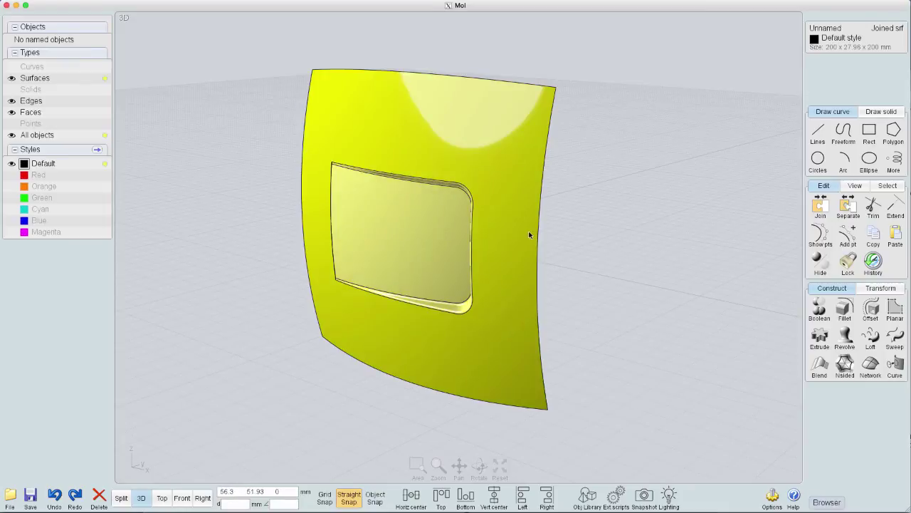
key(n)
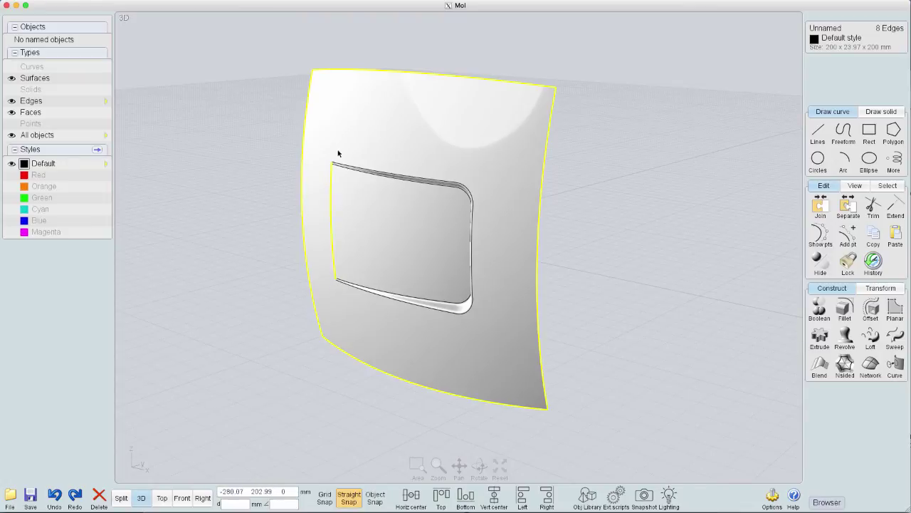
click(613, 204)
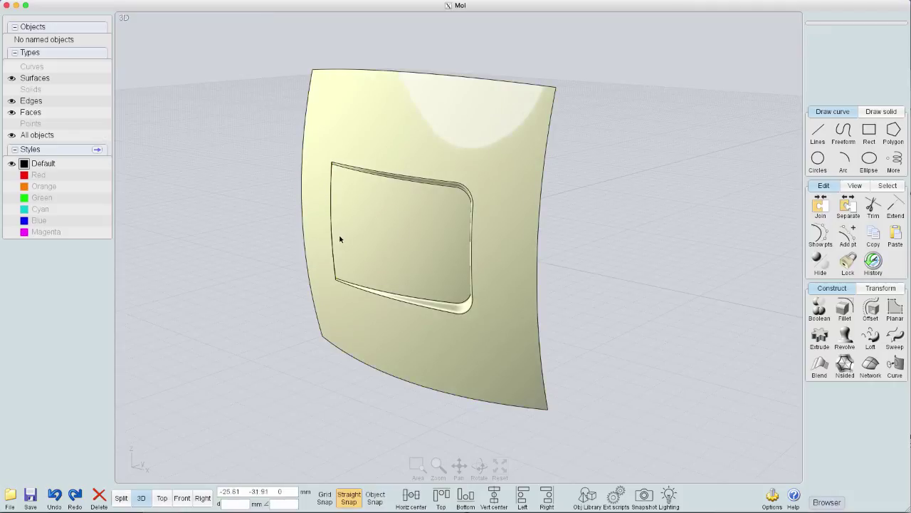
- Select the two long edges and the upper short edge bounding the narrow gap at the recess's straight end
scroll(339, 239, up, 10)
scroll(403, 232, down, 2)
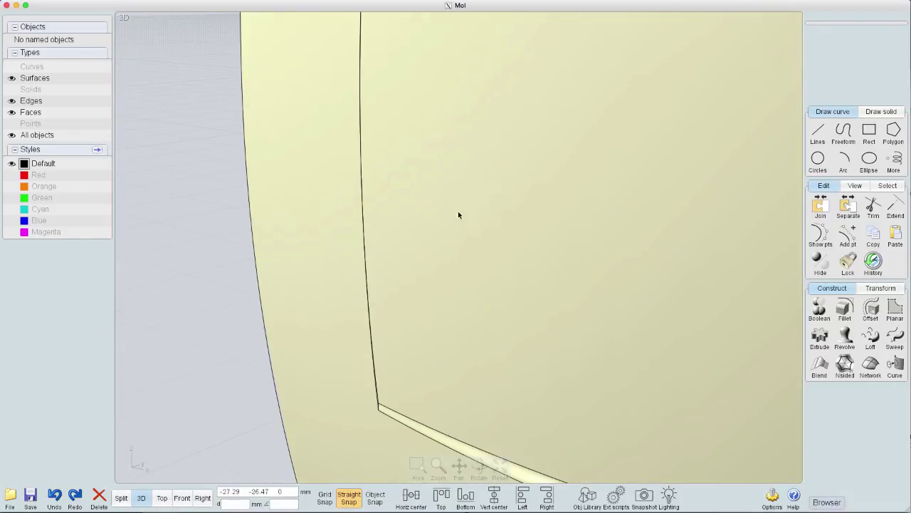
scroll(415, 235, up, 3)
right_drag(466, 243, 446, 238)
middle_drag(427, 67, 418, 499)
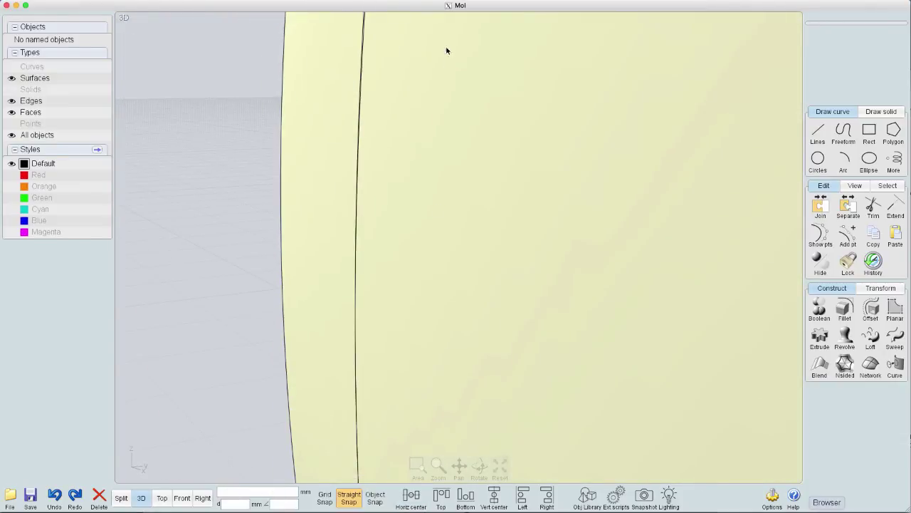
middle_drag(446, 49, 425, 400)
scroll(408, 141, up, 2)
right_drag(408, 143, 374, 172)
click(376, 134)
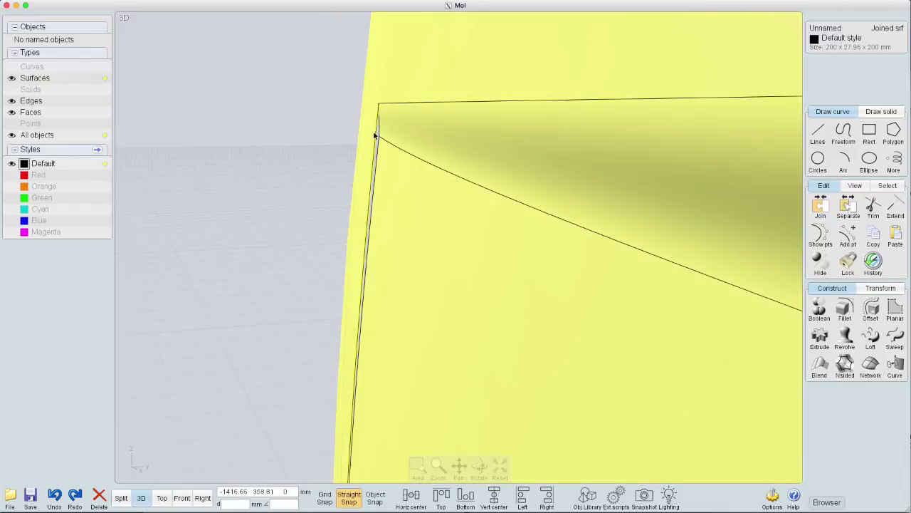
click(380, 123)
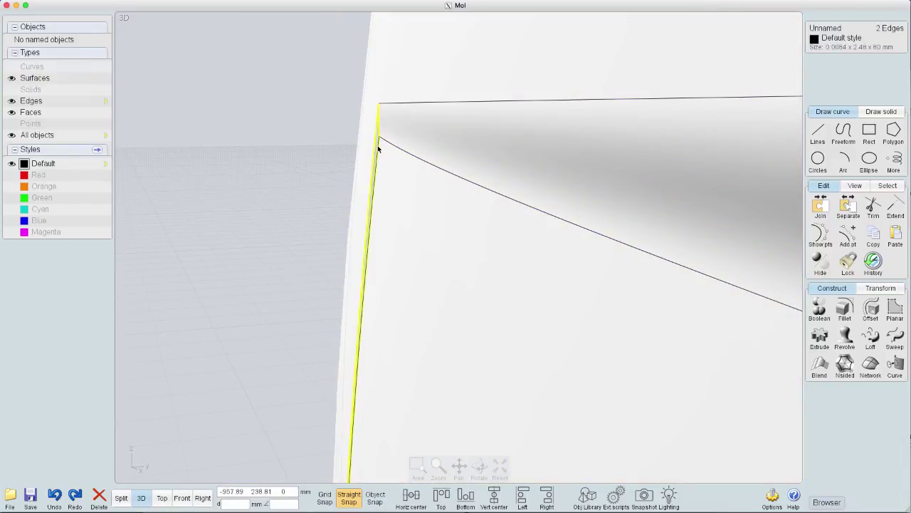
click(378, 148)
- Add the gap's lower short edge and fill the gap with a Network surface in Custom mode at 0.01 tolerance
scroll(408, 190, down, 3)
middle_drag(433, 302, 440, 268)
mouse_move(440, 270)
right_down()
mouse_move(455, 216)
mouse_move(437, 85)
mouse_move(420, 399)
mouse_move(398, 79)
mouse_move(396, 425)
mouse_move(366, 173)
mouse_move(407, 370)
mouse_move(279, 418)
mouse_move(310, 399)
right_up()
click(308, 396)
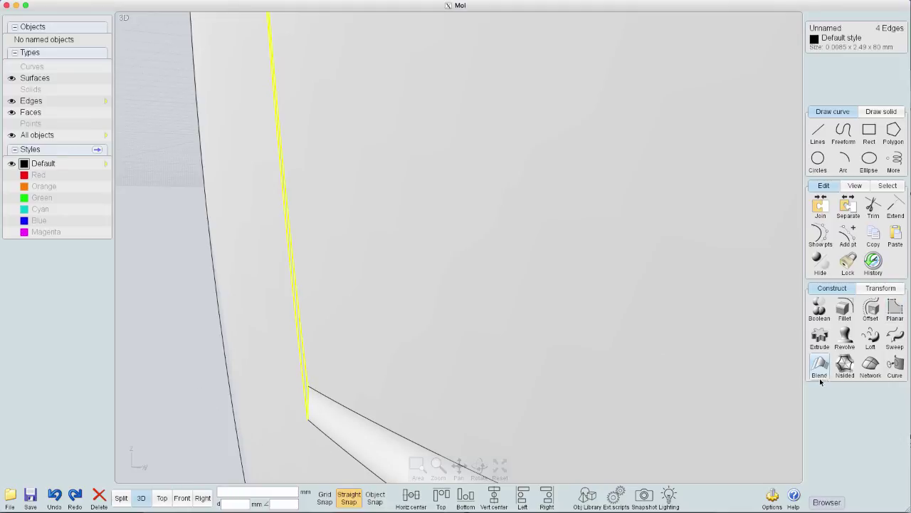
click(873, 366)
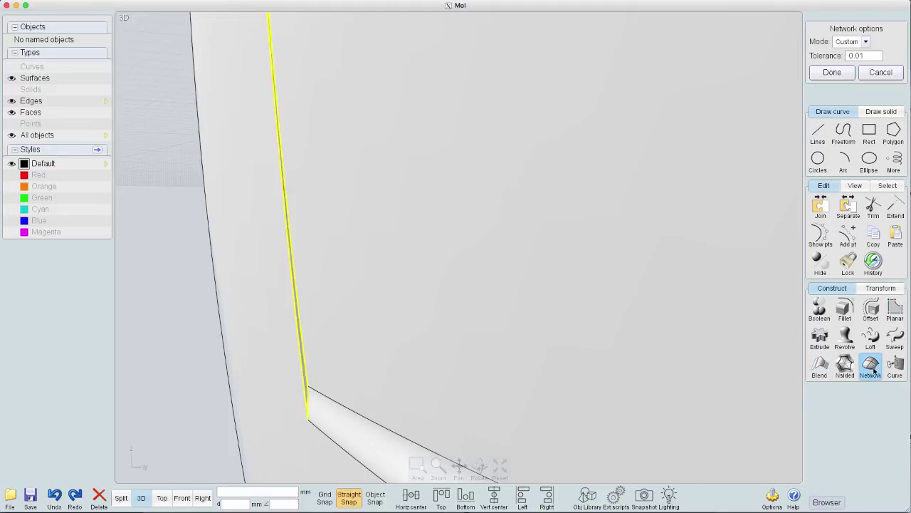
click(835, 73)
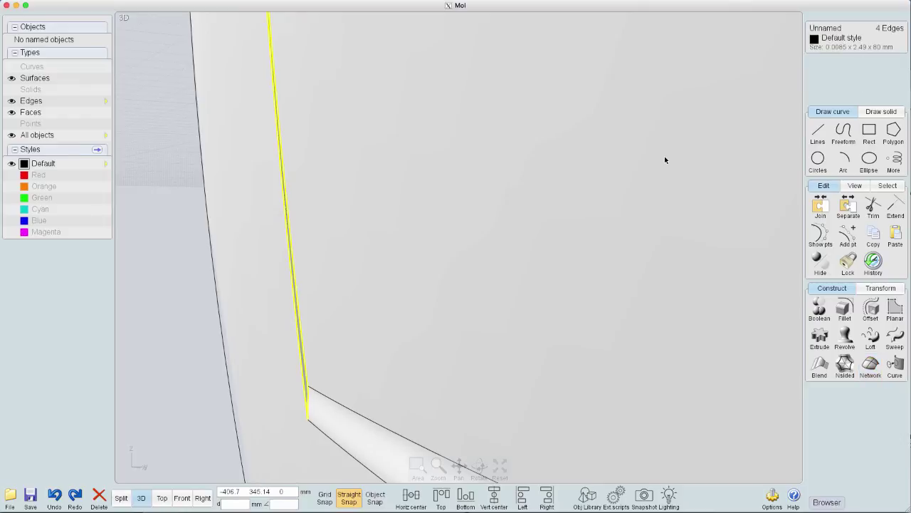
- Join the gap-filling network surface with the panel into a single surface
key(z)
scroll(566, 193, down, 3)
middle_drag(670, 184, 449, 200)
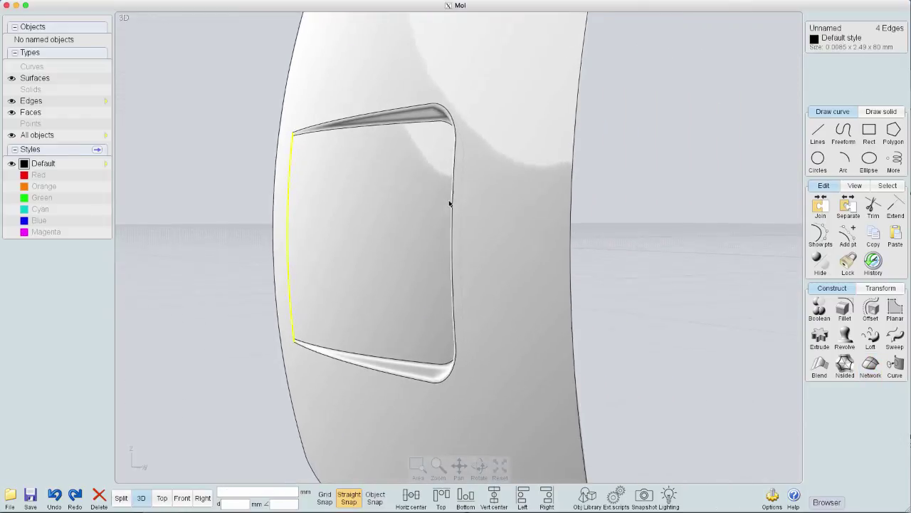
right_drag(449, 203, 682, 209)
click(682, 210)
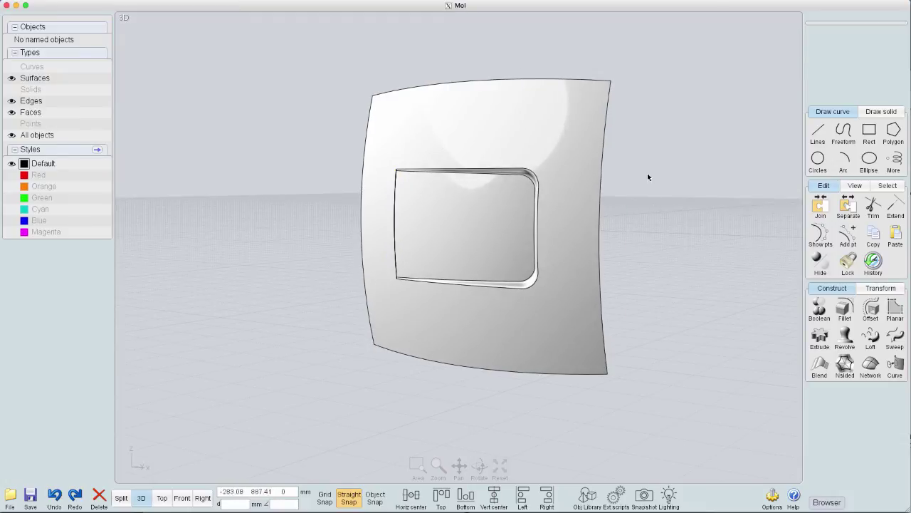
drag(283, 34, 685, 403)
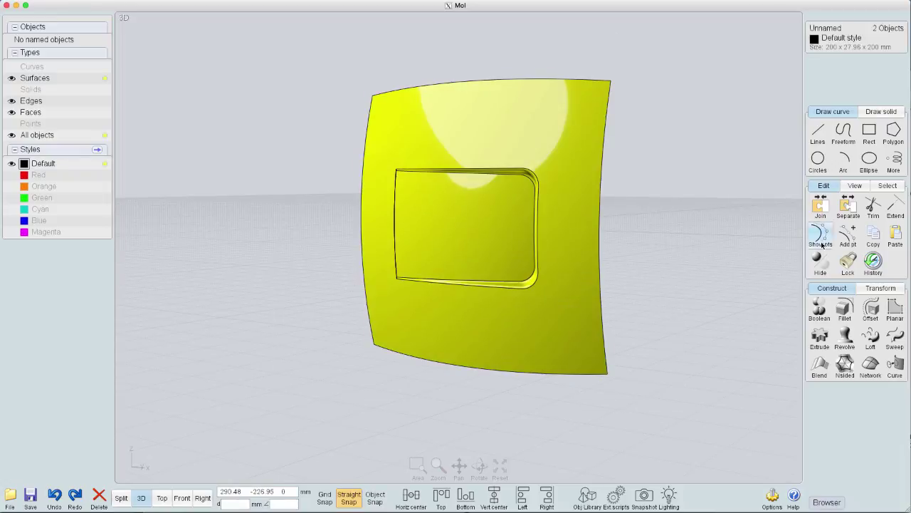
click(820, 206)
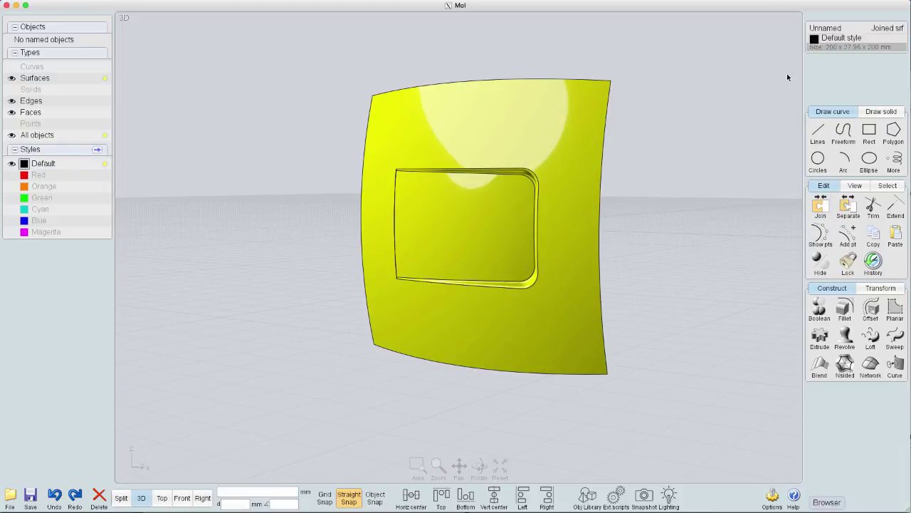
click(646, 197)
- Select the panel's naked edges to check that the gap is closed, and inspect the whole joined surface
click(547, 226)
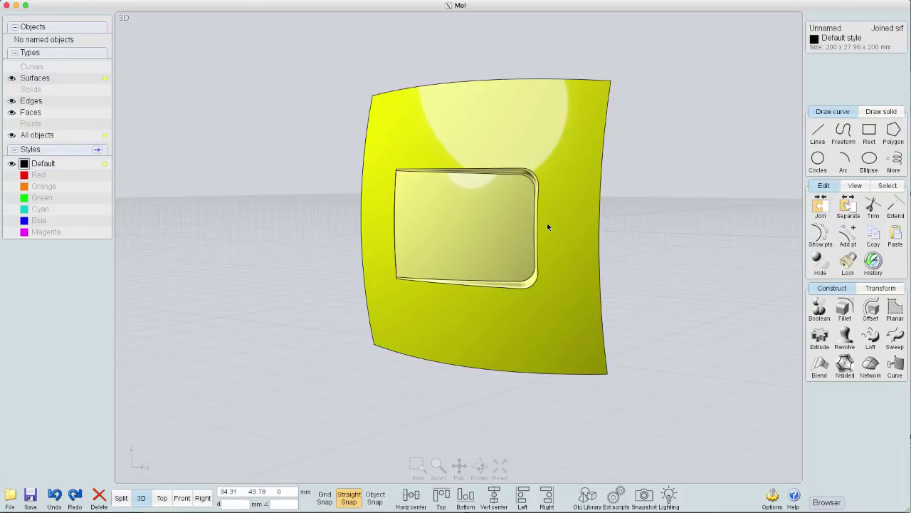
key(n)
right_drag(565, 246, 631, 228)
click(654, 216)
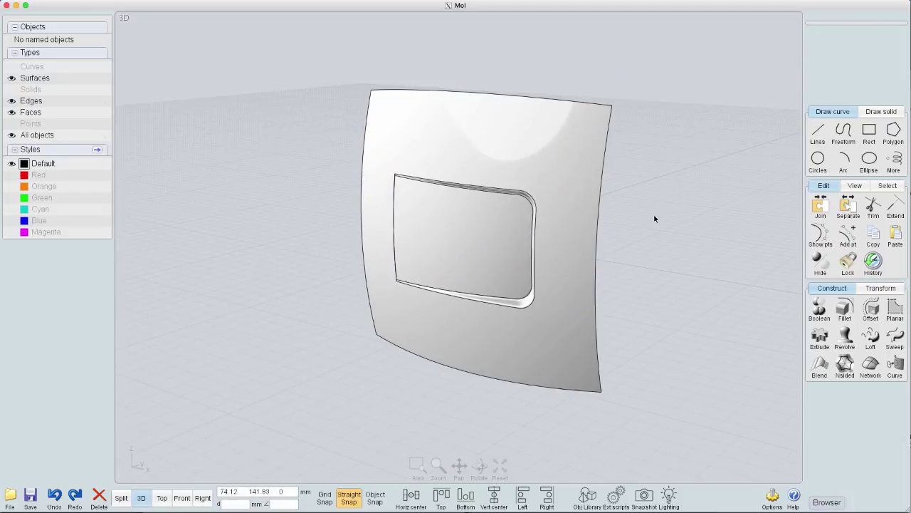
click(591, 175)
click(586, 176)
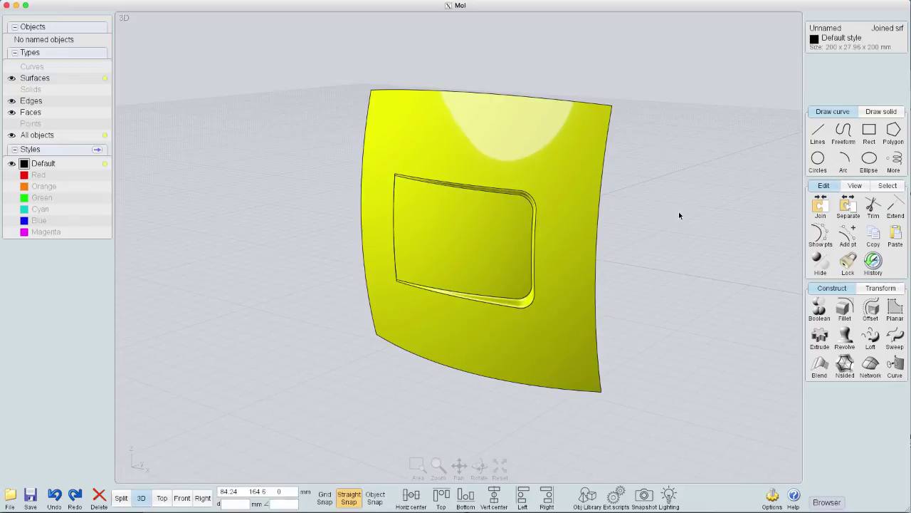
right_drag(678, 211, 652, 197)
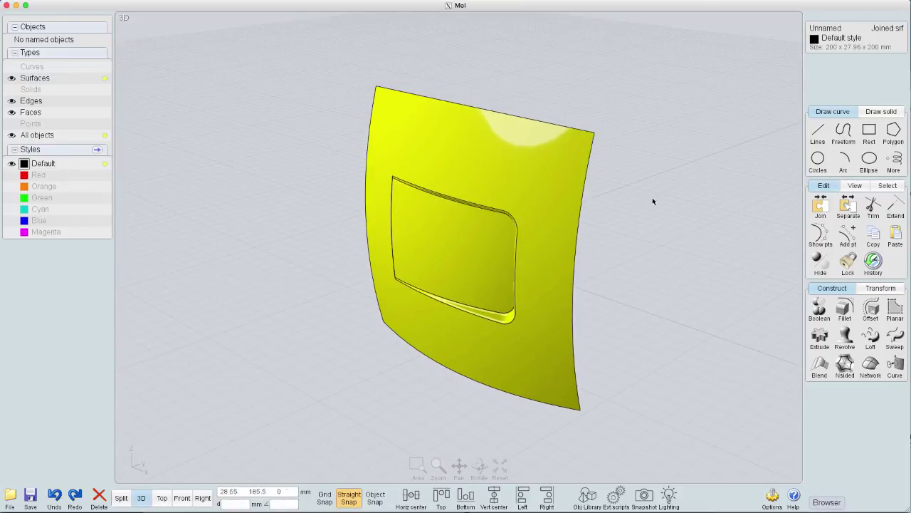